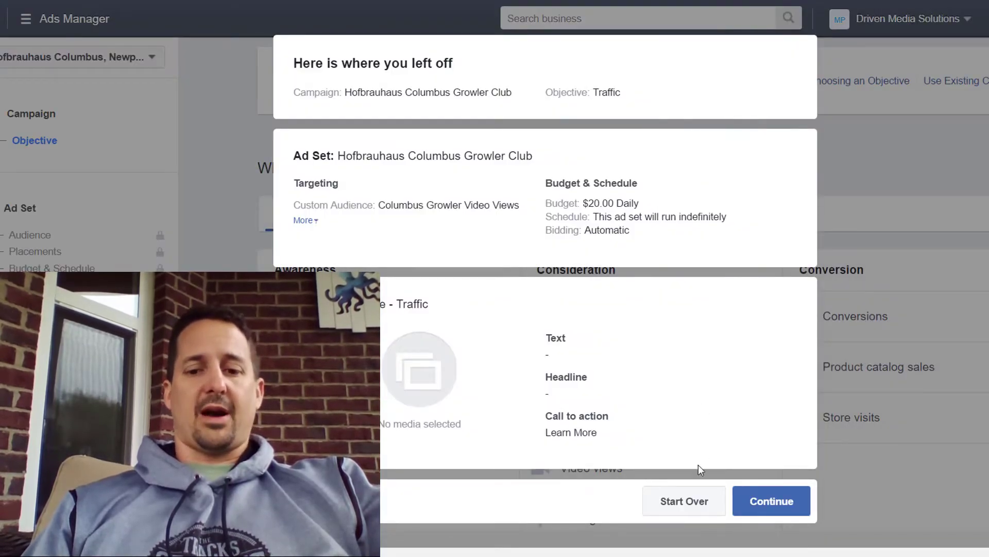
# - Discard the saved campaign draft, start over, and choose Traffic as the marketing objective
pyautogui.click(694, 508)
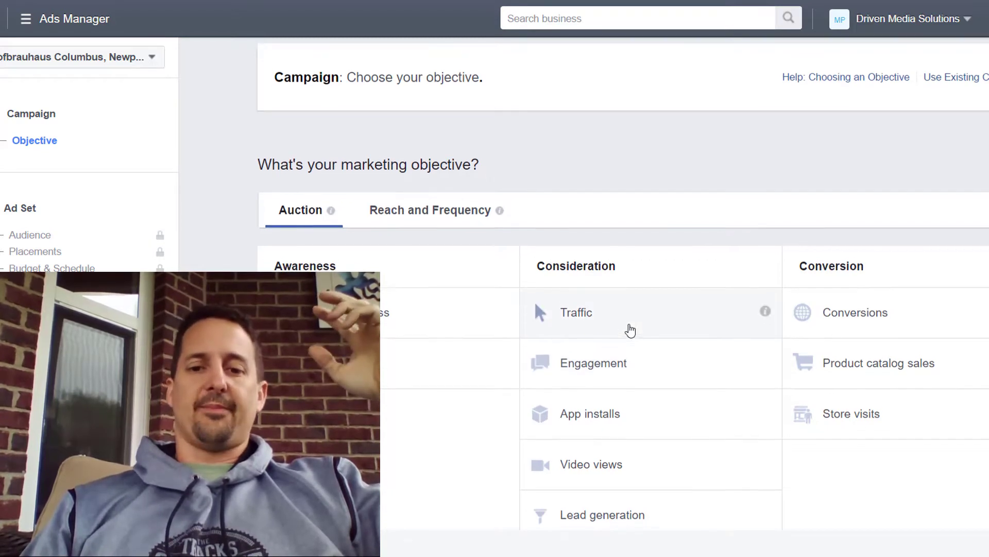
pyautogui.scroll(-1, 630, 332)
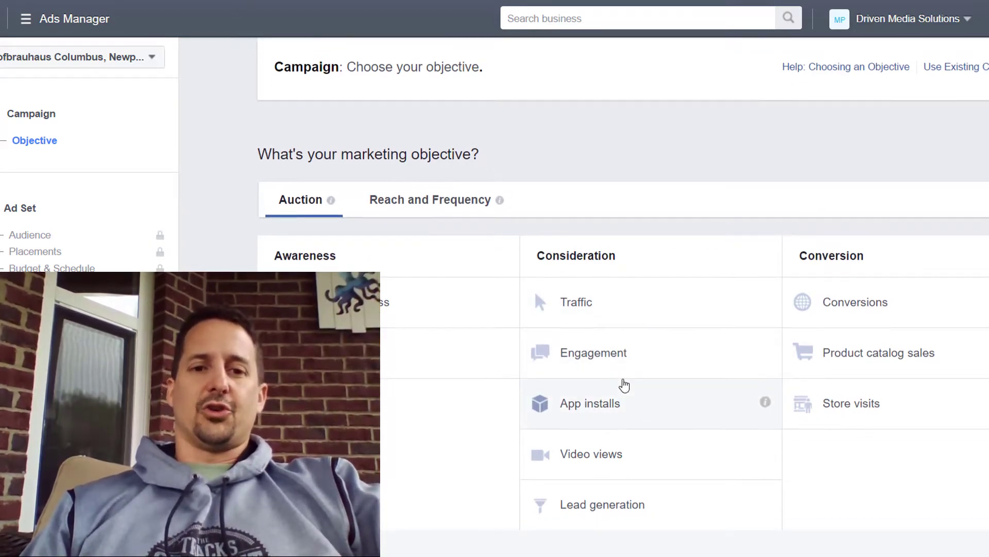
pyautogui.scroll(1, 624, 385)
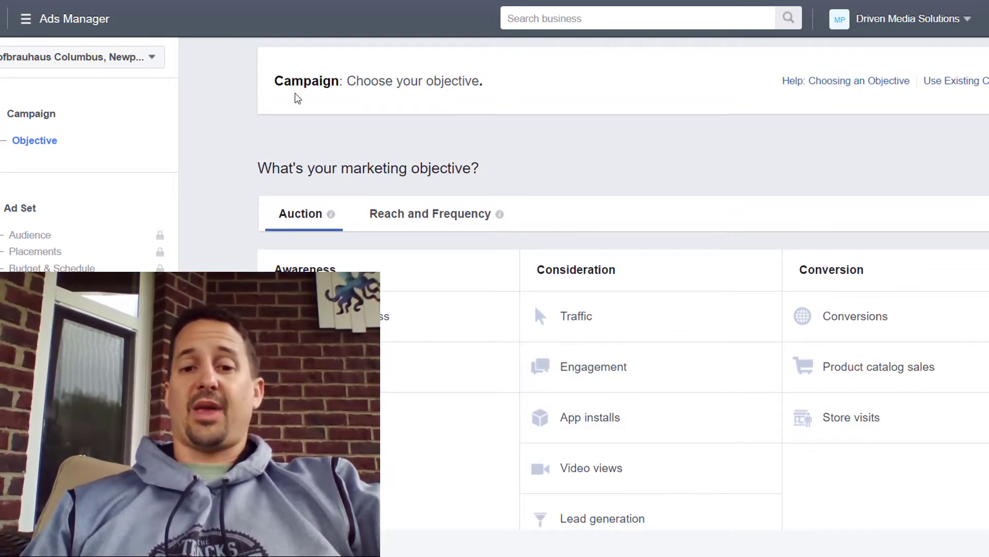
pyautogui.scroll(-1, 638, 255)
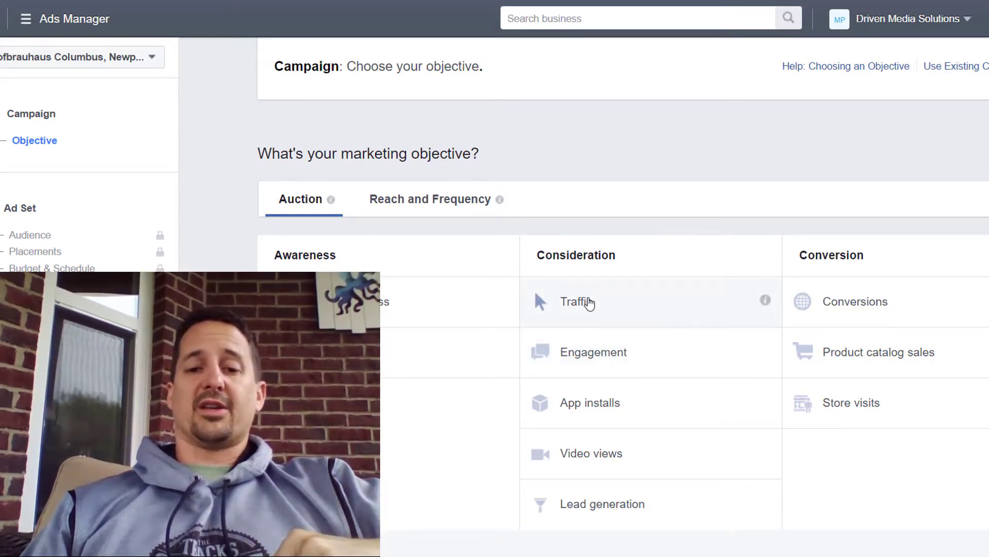
pyautogui.click(589, 310)
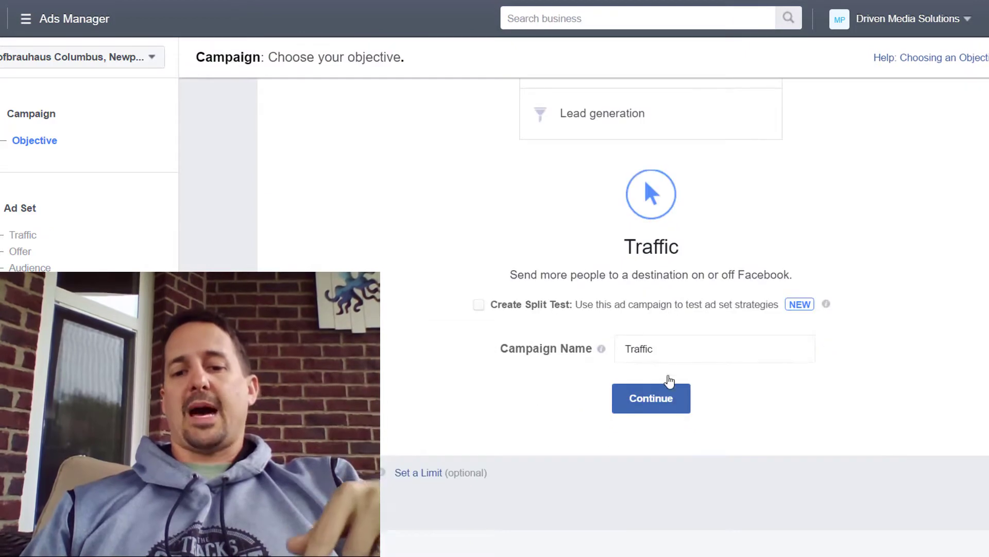
# - Name the campaign "HB Cbus Growler Club", copy that name, and continue to the ad set setup
pyautogui.click(665, 346)
pyautogui.doubleClick(665, 347)
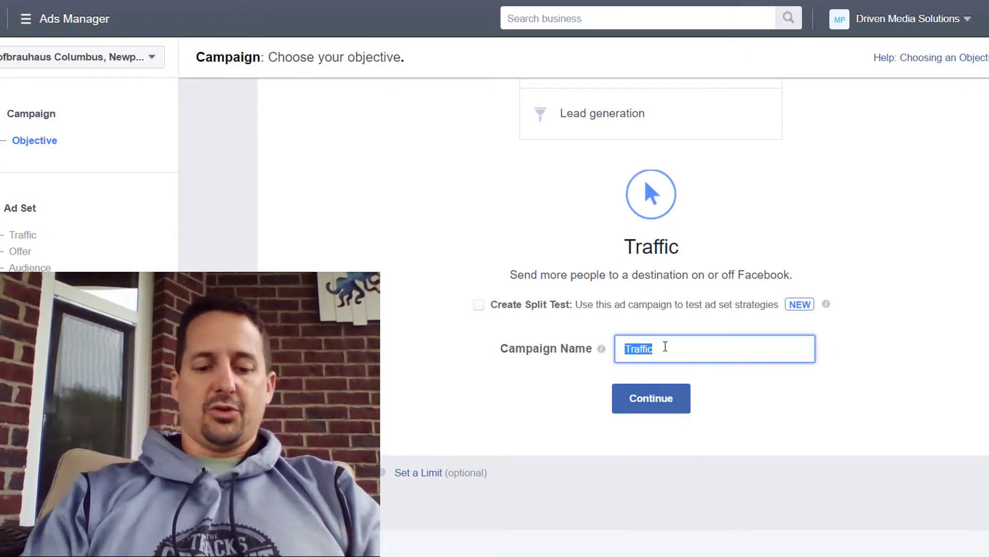
pyautogui.write('HB Cb')
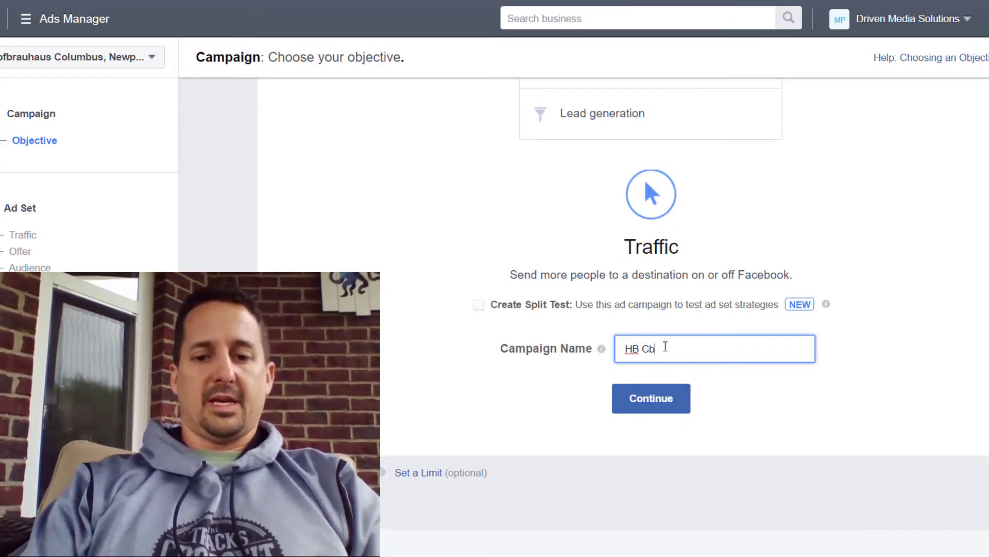
pyautogui.write('us Growler Club')
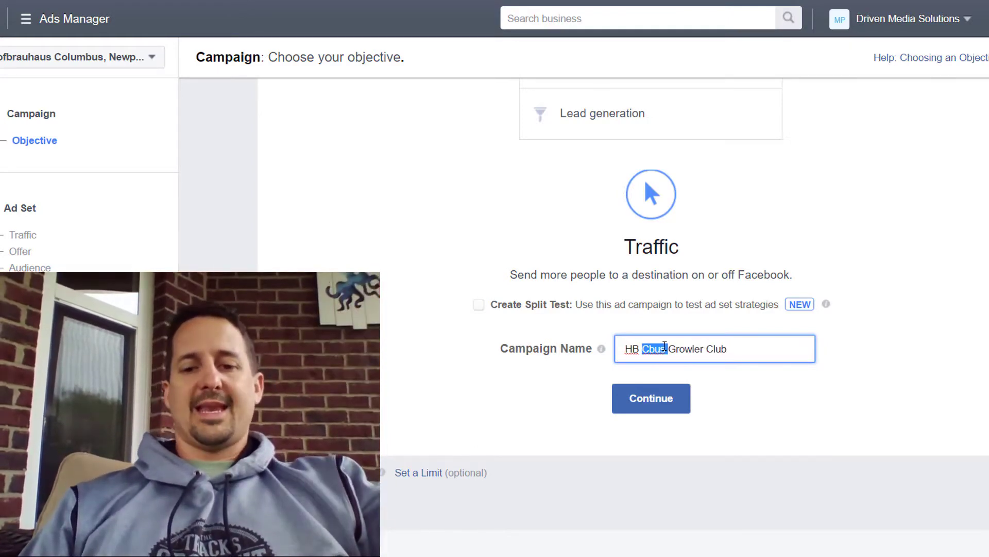
pyautogui.tripleClick(665, 349)
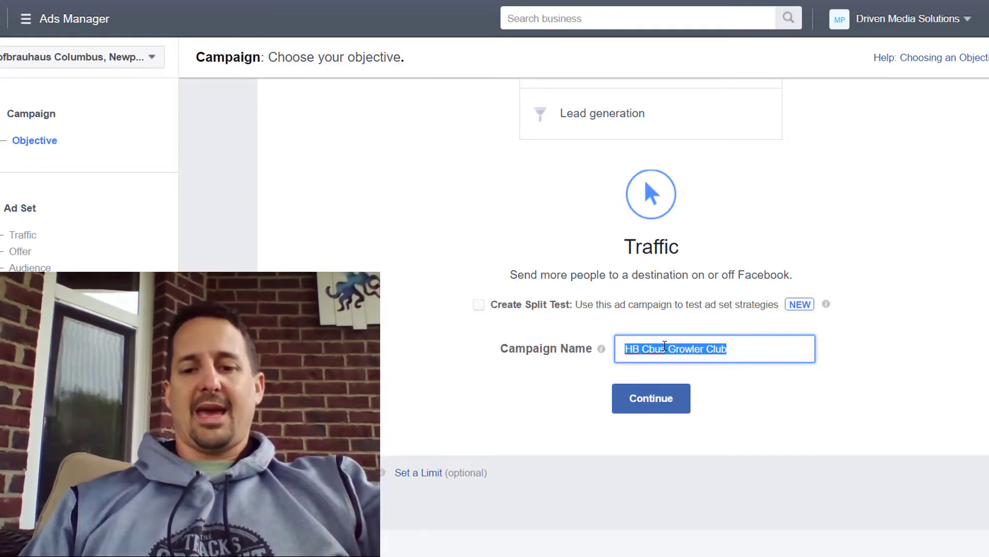
pyautogui.rightClick(665, 348)
pyautogui.click(707, 144)
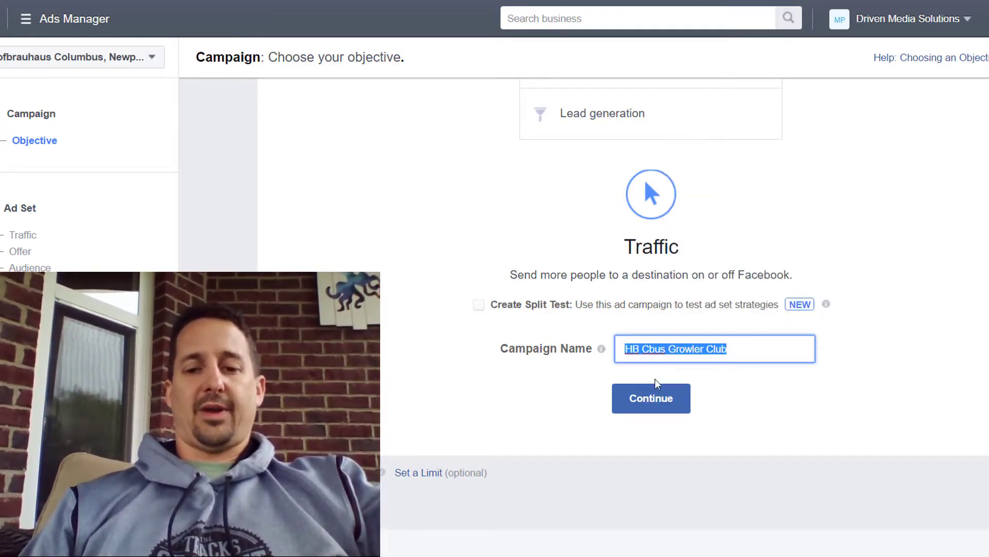
pyautogui.click(654, 405)
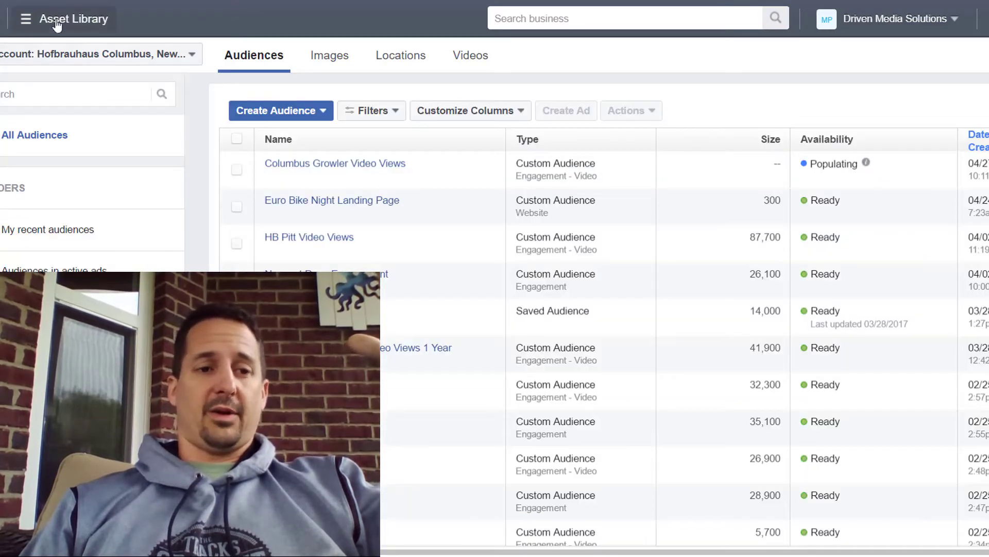
# - Open the Hofbrauhaus Columbus, Newport & Pittsburgh ad account from Business Manager and look through its list of campaigns
pyautogui.click(26, 20)
pyautogui.click(24, 105)
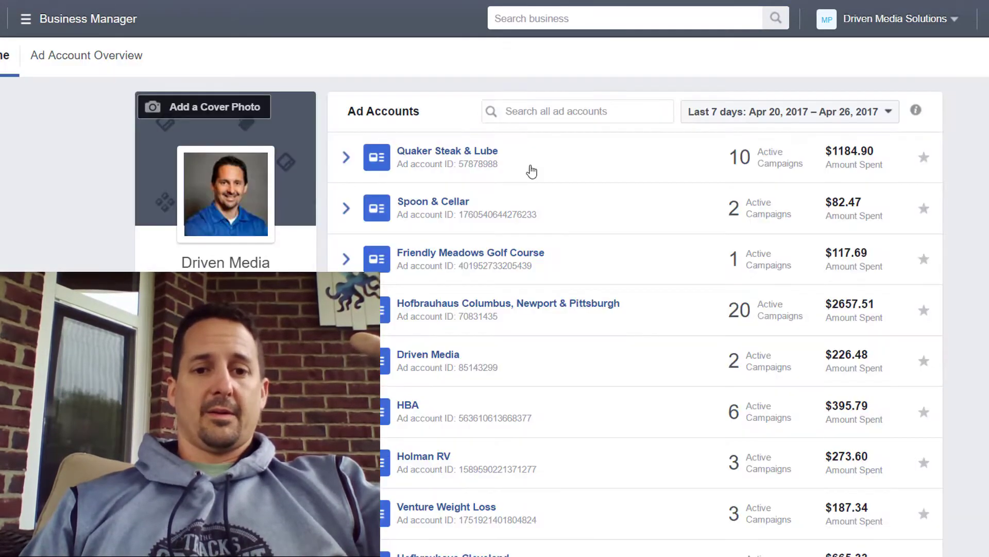
pyautogui.click(479, 304)
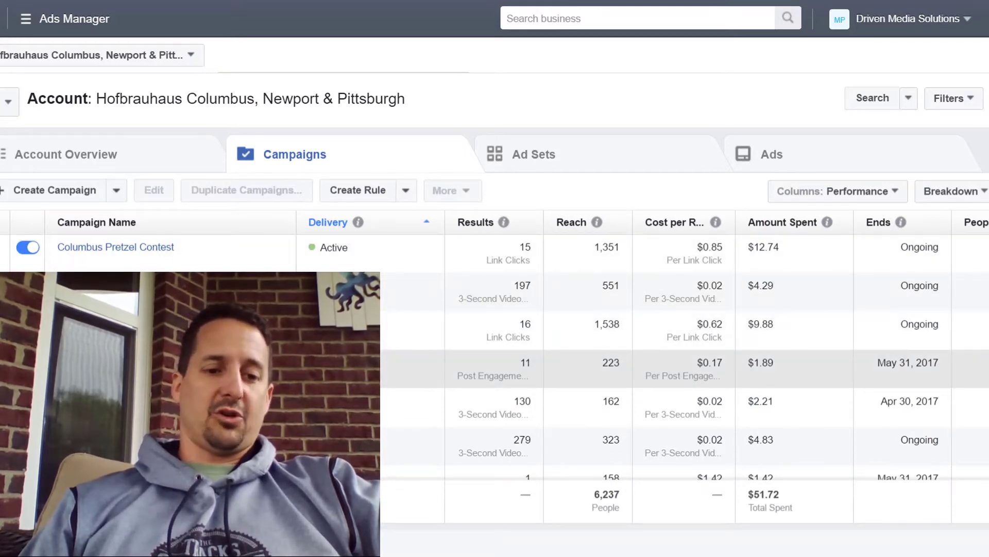
pyautogui.scroll(-15, 495, 355)
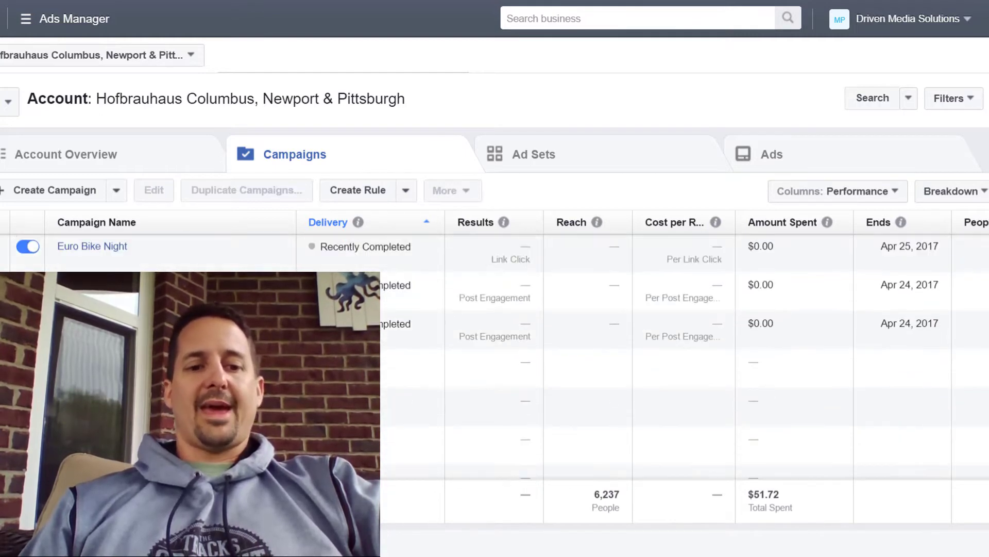
pyautogui.scroll(15, 495, 355)
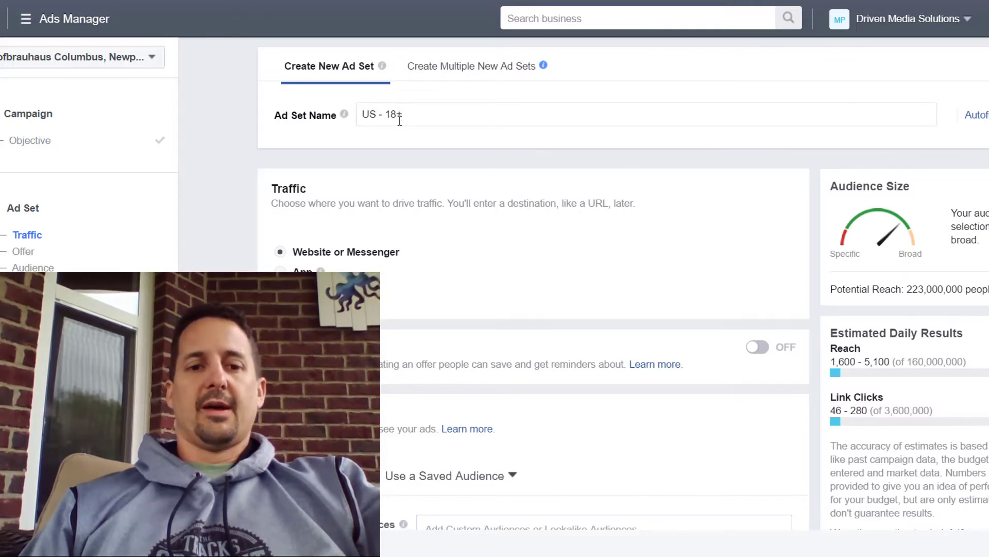
# - Replace the default ad set name with the copied campaign name "HB Cbus Growler Club"
pyautogui.tripleClick(380, 116)
pyautogui.rightClick(380, 115)
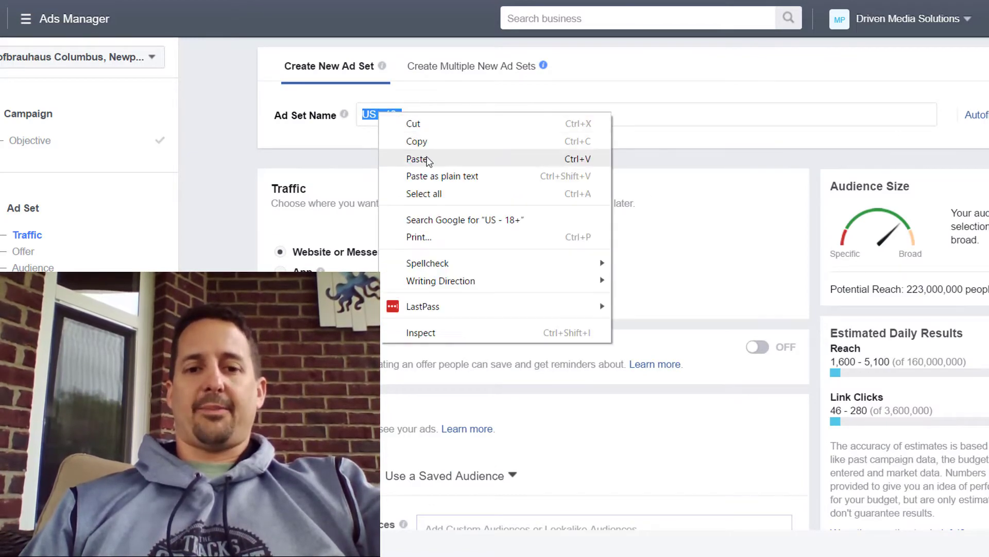
pyautogui.click(416, 158)
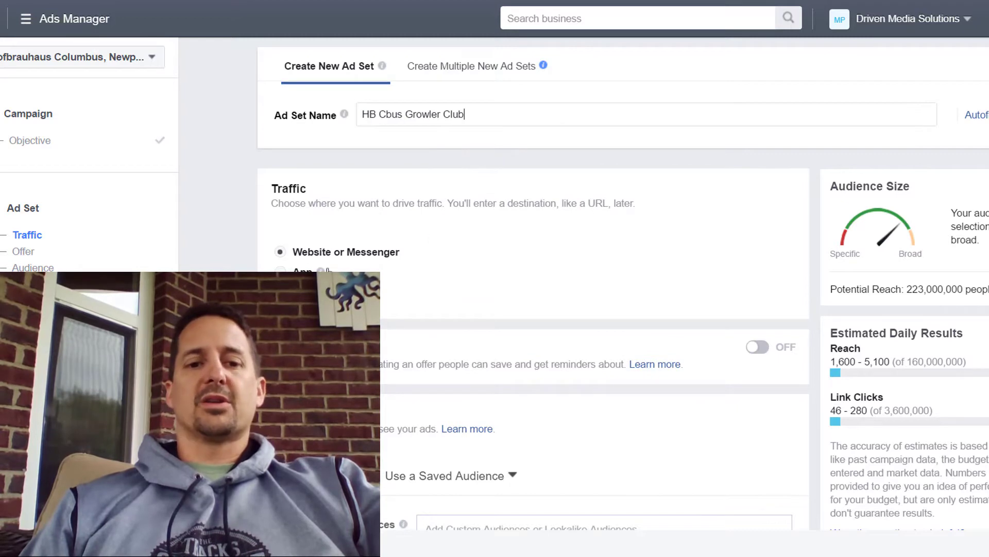
# - Set the audience location to Cincinnati, Ohio, United States
pyautogui.scroll(-3, 229, 257)
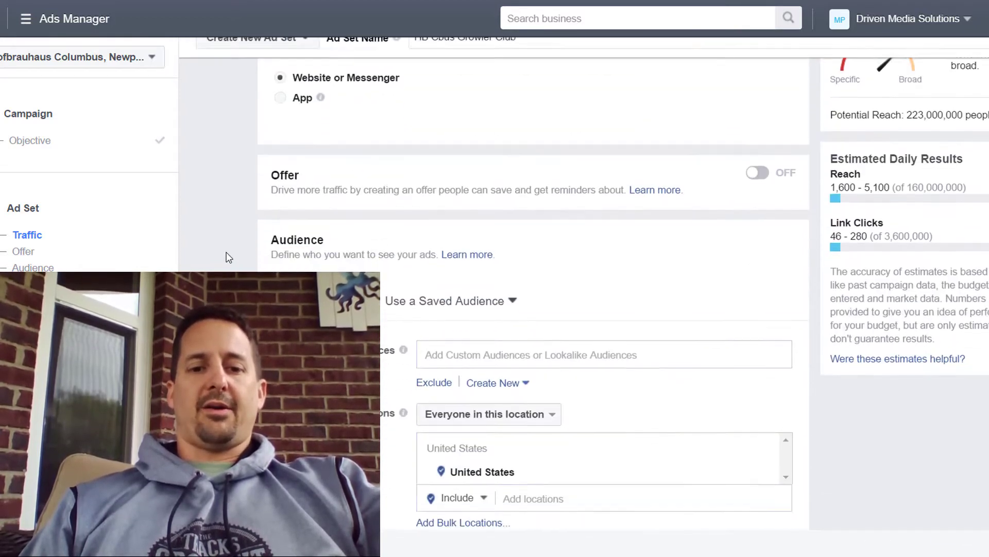
pyautogui.scroll(-2, 228, 258)
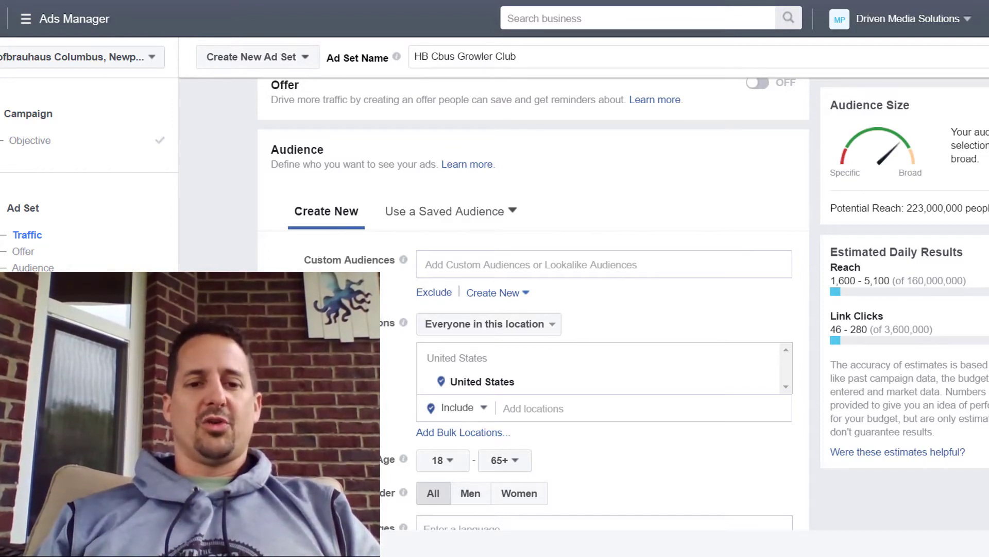
pyautogui.click(651, 264)
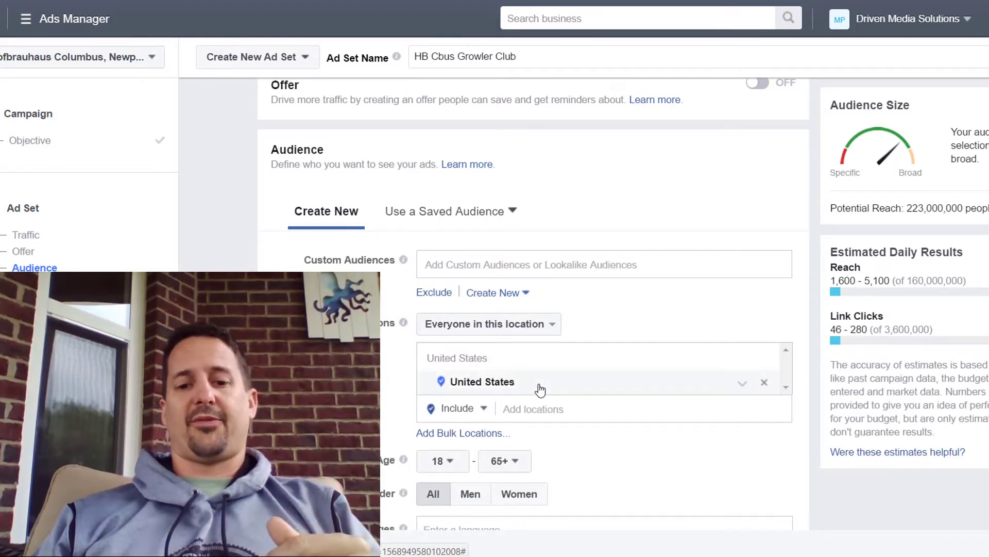
pyautogui.click(566, 410)
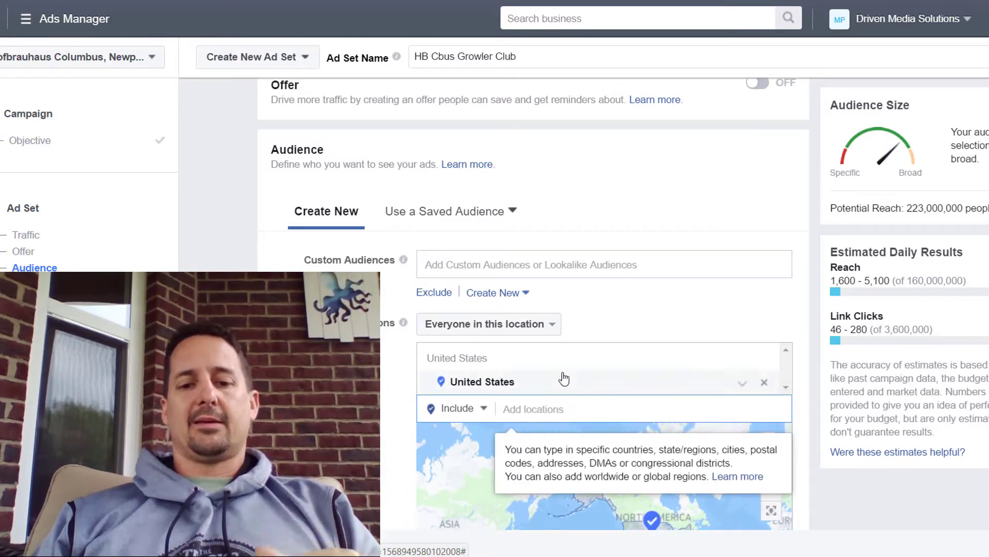
pyautogui.write('cin')
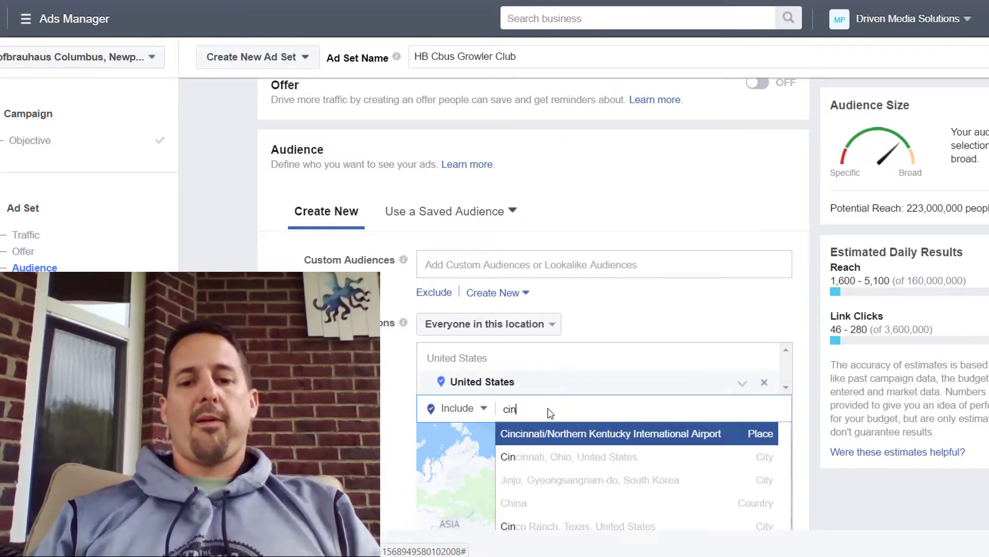
pyautogui.click(557, 456)
pyautogui.scroll(-1, 557, 456)
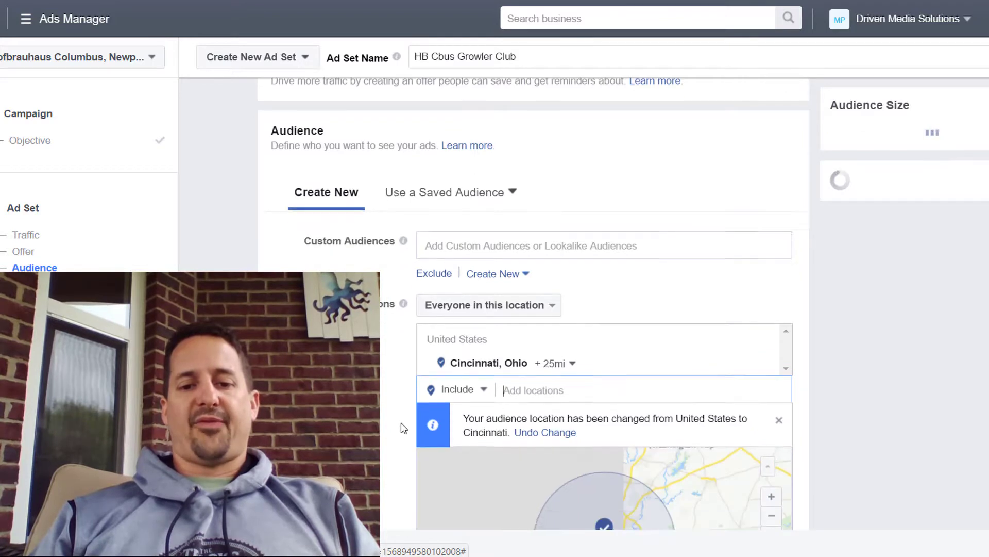
# - Add the interests Constant Contact, MailChimp and HubSpot to the audience's detailed targeting
pyautogui.scroll(-5, 504, 495)
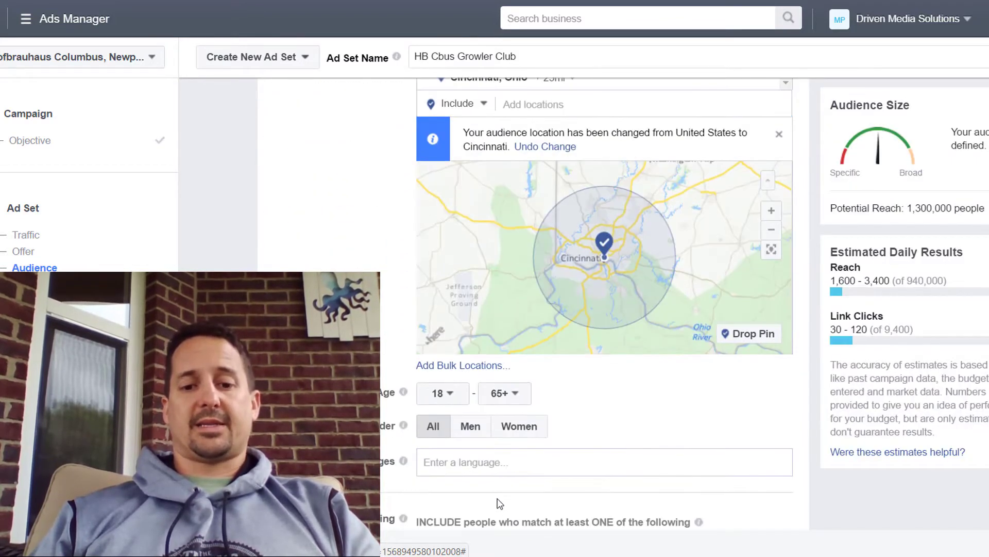
pyautogui.click(504, 468)
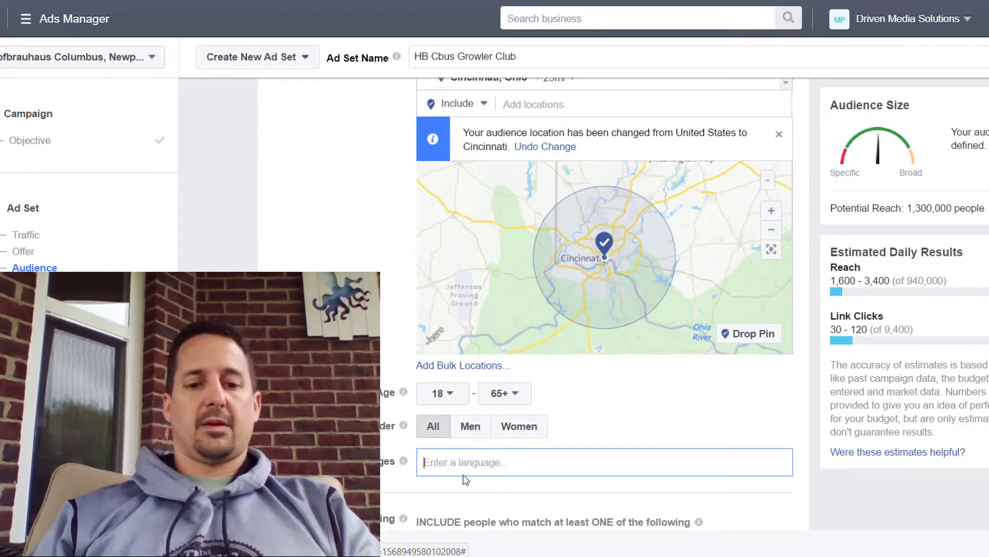
pyautogui.scroll(-3, 467, 480)
pyautogui.click(460, 400)
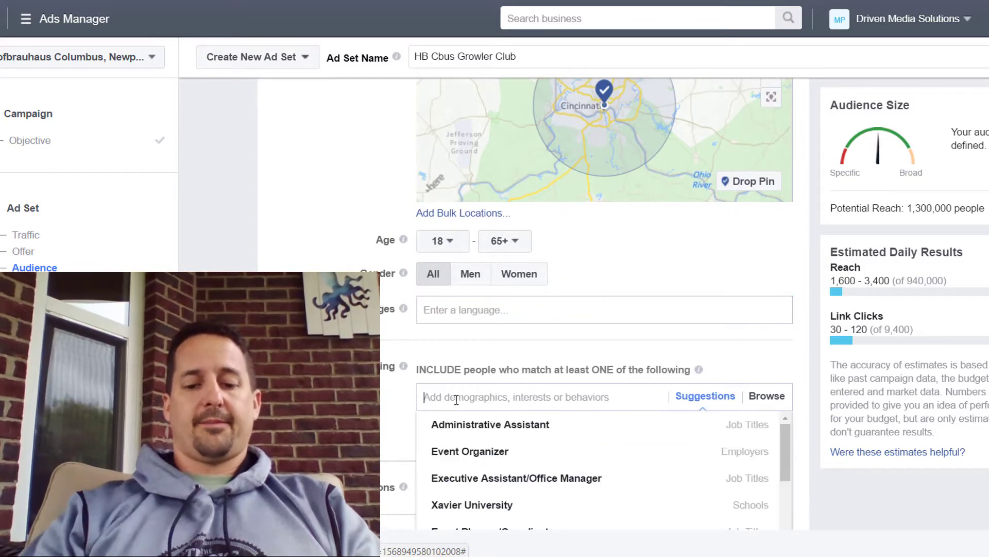
pyautogui.write('cons')
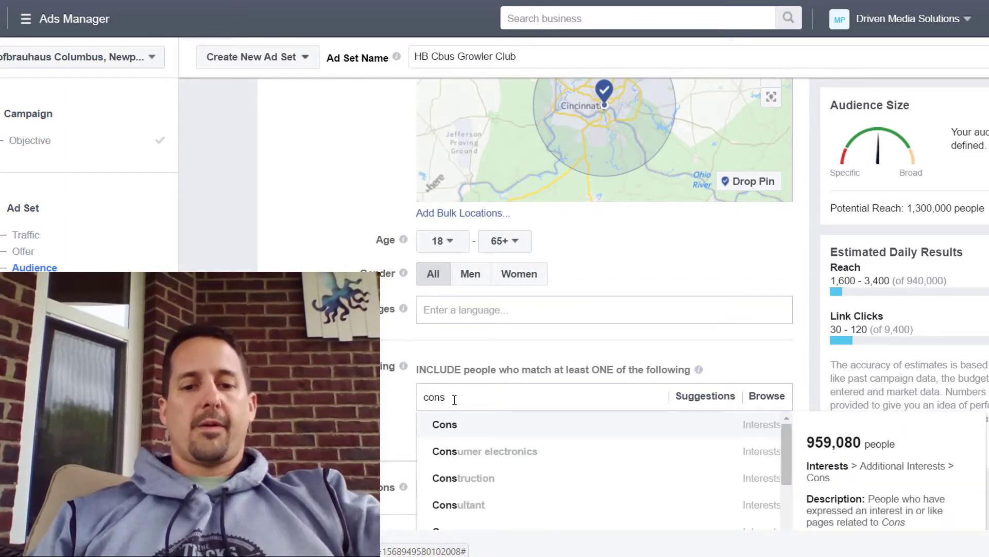
pyautogui.write('tant con')
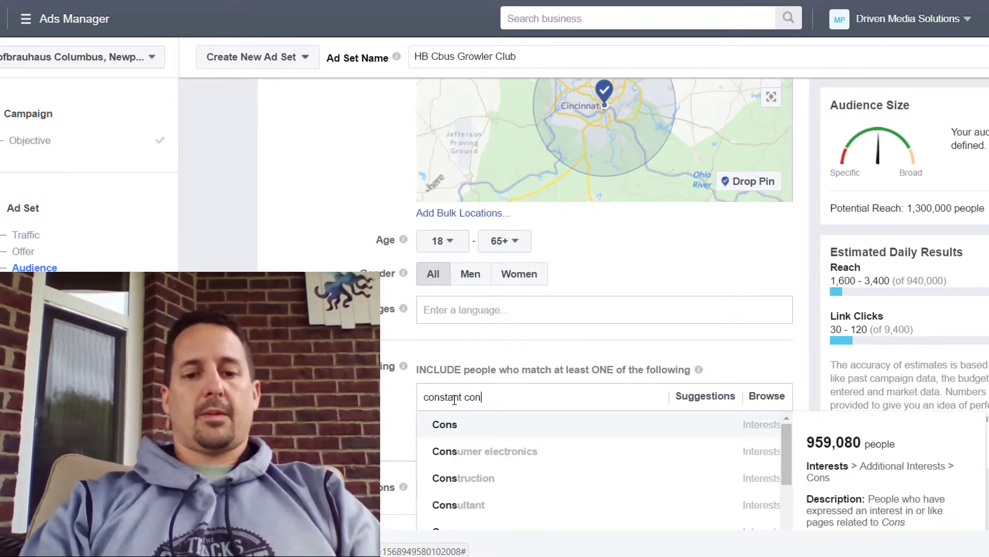
pyautogui.write('tact')
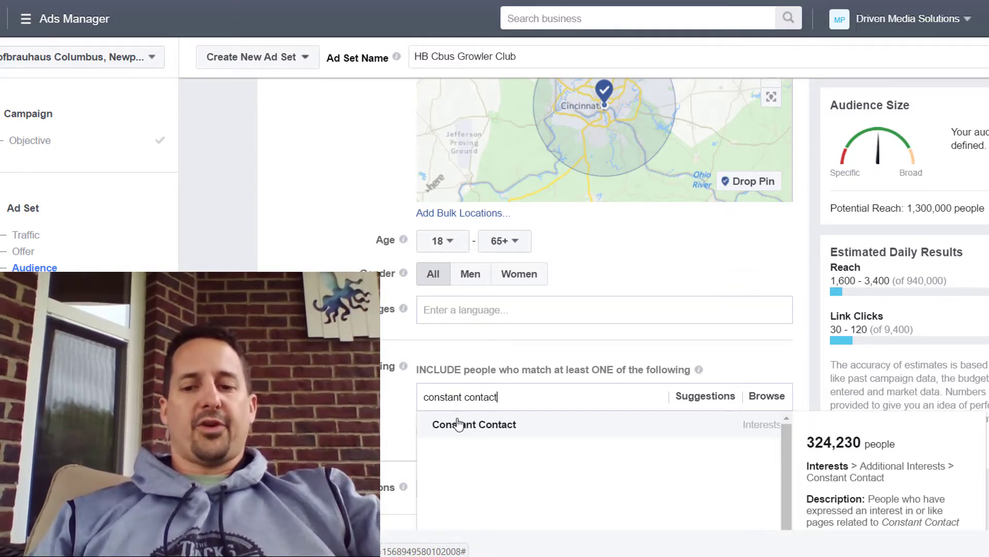
pyautogui.click(564, 435)
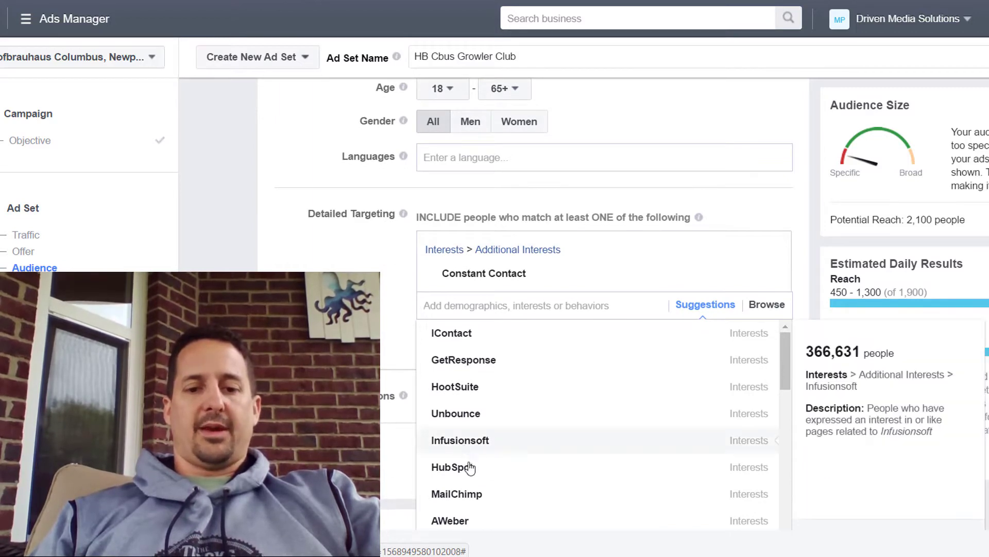
pyautogui.click(473, 499)
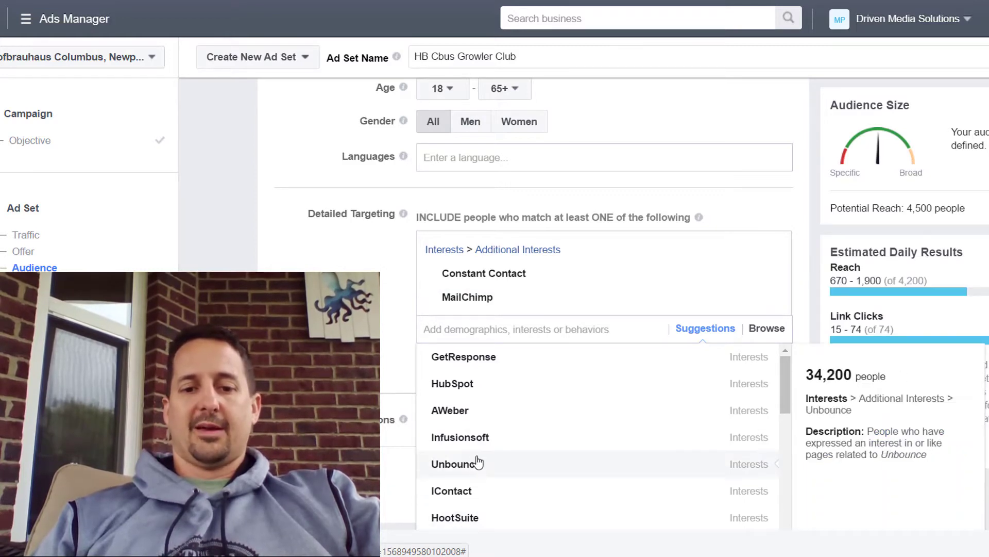
pyautogui.click(489, 395)
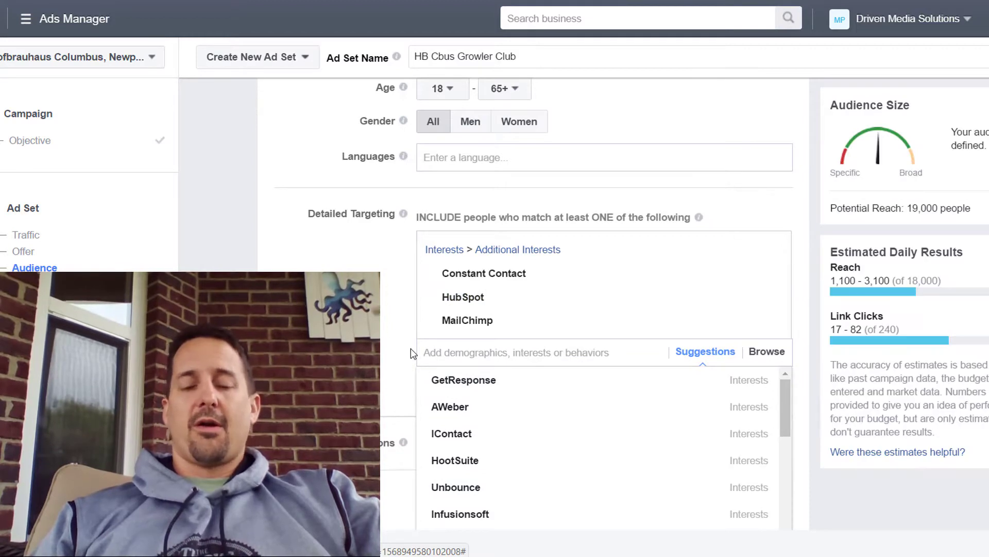
# - Remove the Constant Contact interest from the detailed targeting
pyautogui.scroll(2, 603, 309)
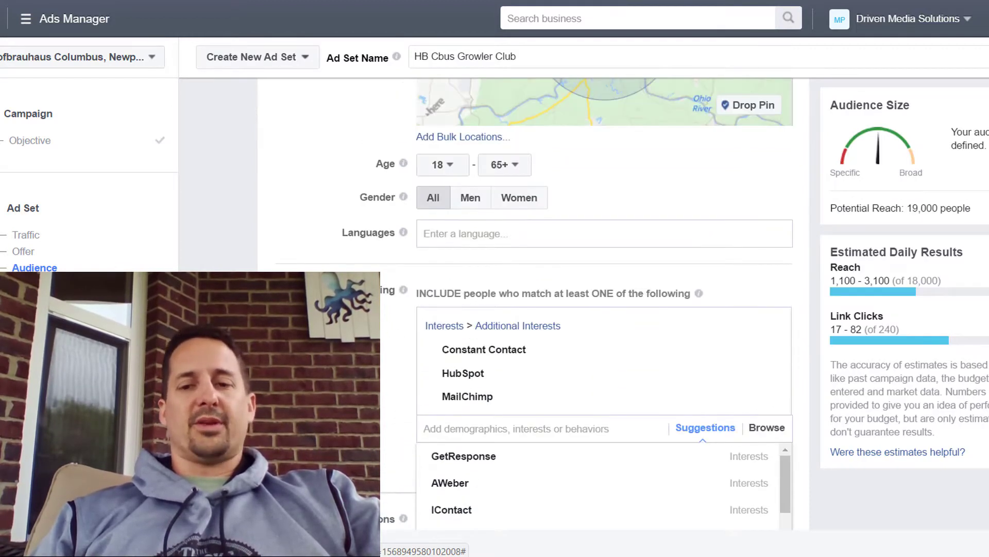
pyautogui.scroll(4, 603, 309)
pyautogui.scroll(-2, 603, 310)
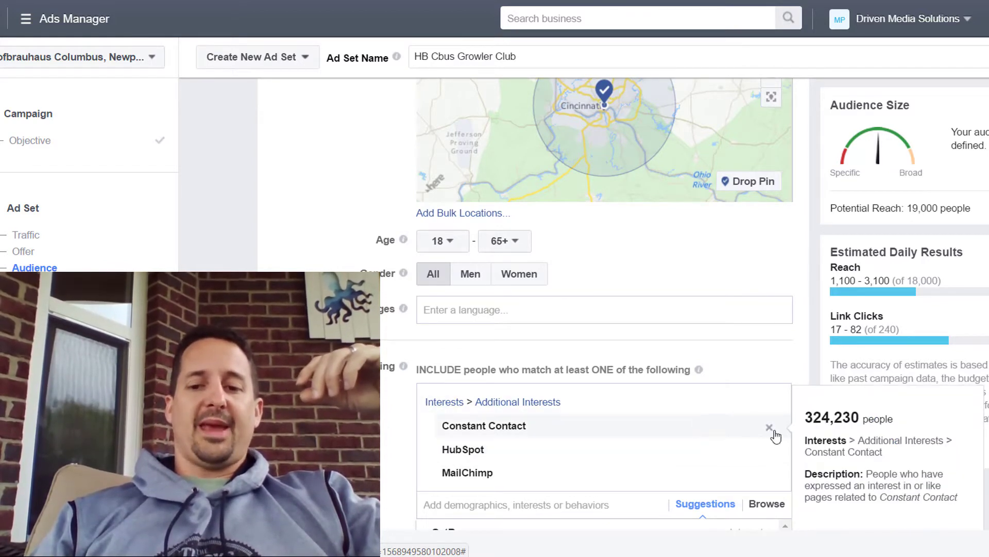
pyautogui.click(770, 428)
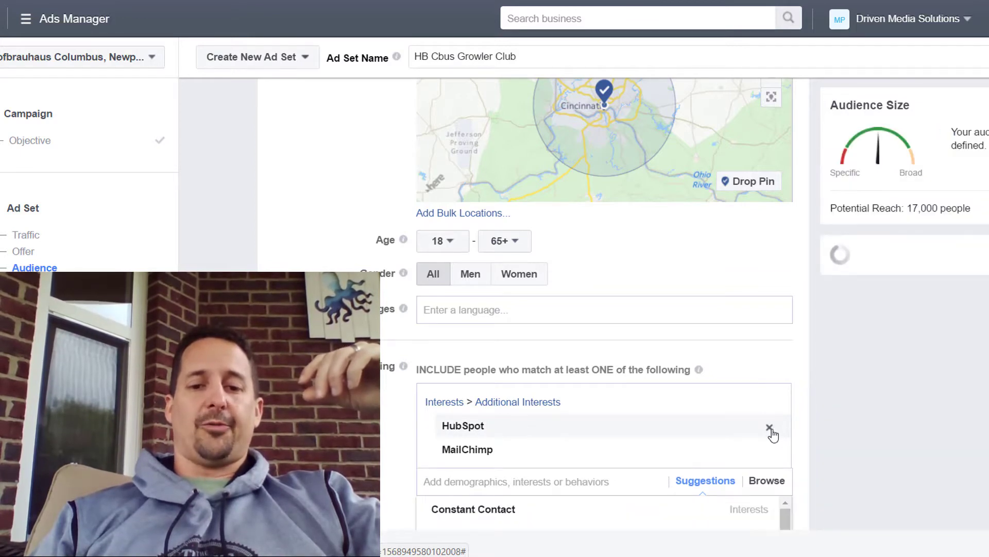
# - Remove the HubSpot and MailChimp interests from the audience's detailed targeting
pyautogui.click(770, 428)
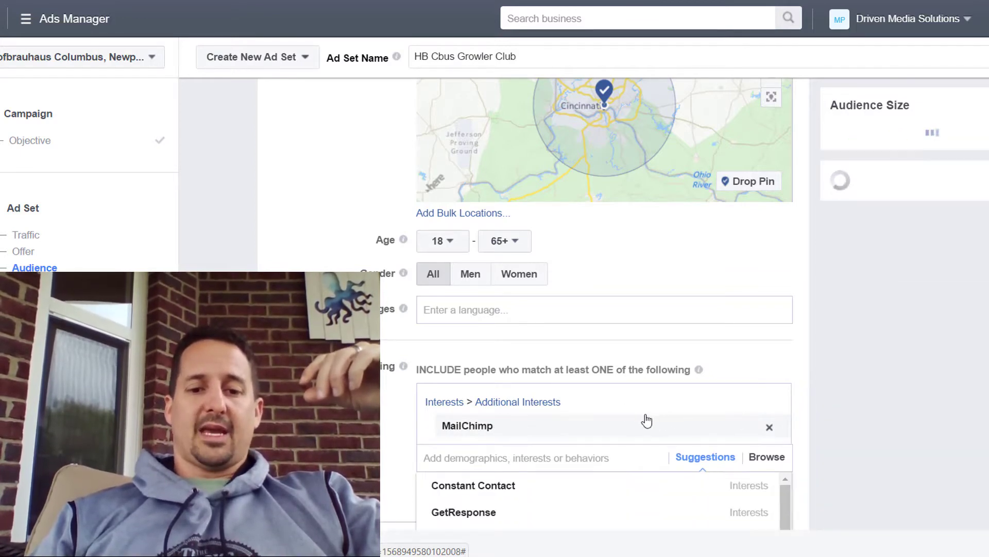
pyautogui.click(770, 428)
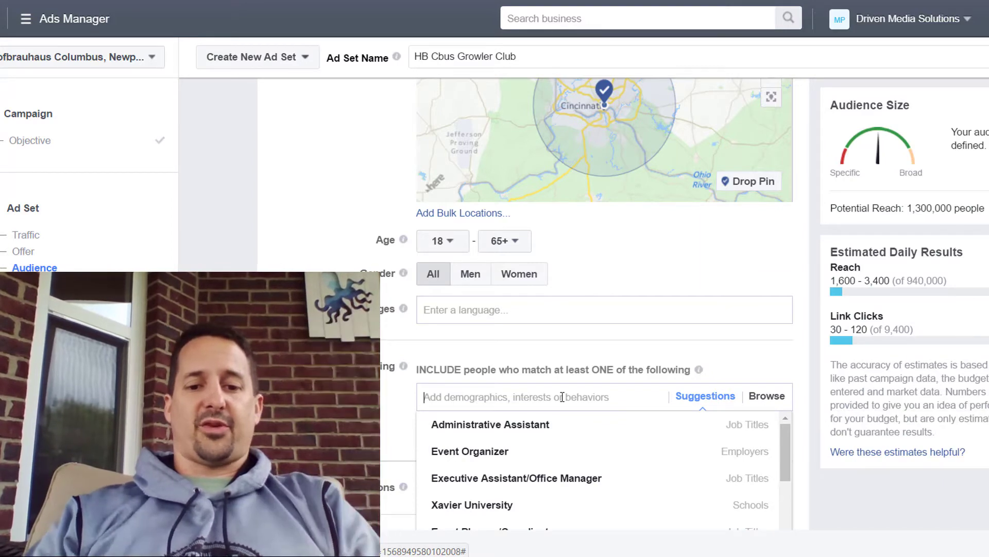
# - Add the relationship status Married, the education level College grad and the job title Administrative Assistant to the detailed targeting
pyautogui.write('married')
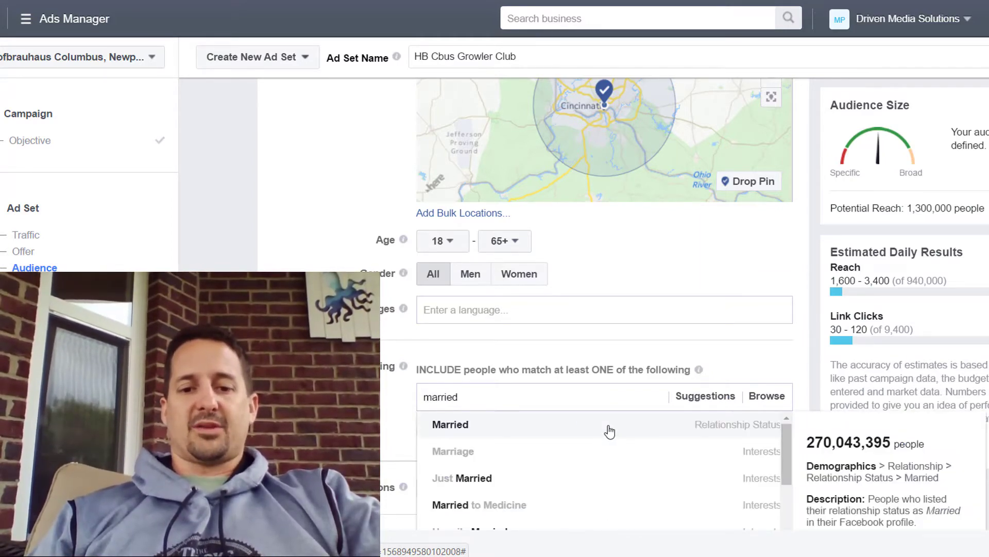
pyautogui.click(609, 432)
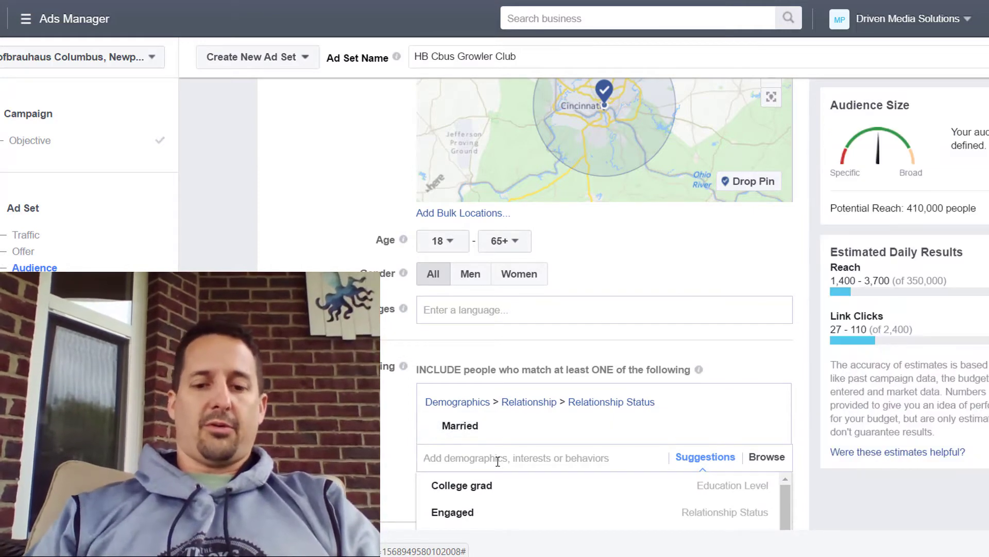
pyautogui.click(464, 486)
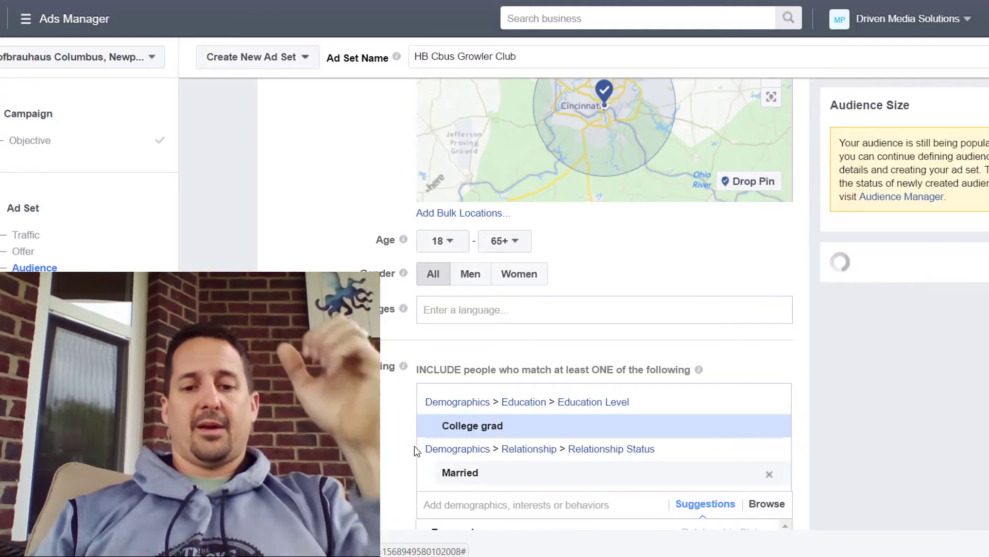
pyautogui.scroll(-3, 515, 360)
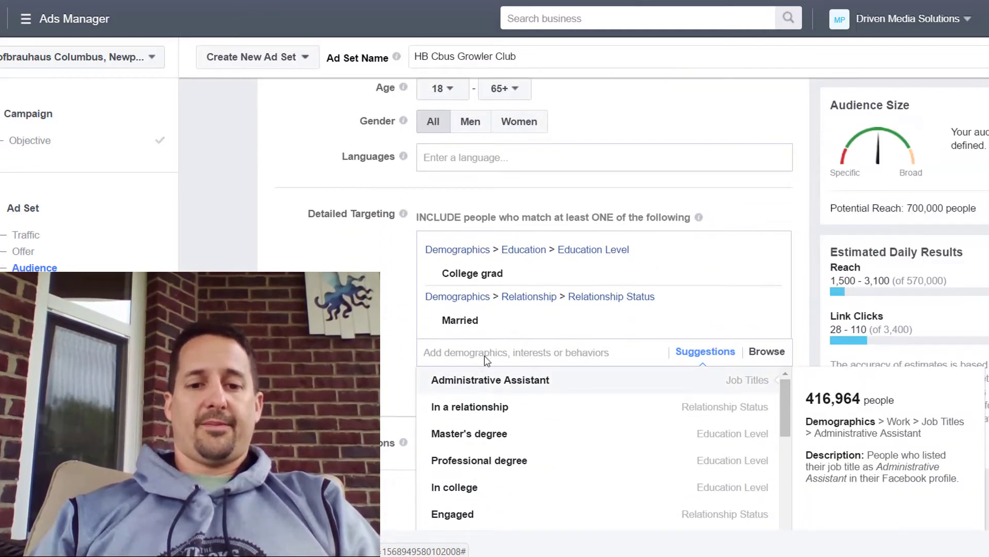
pyautogui.click(498, 376)
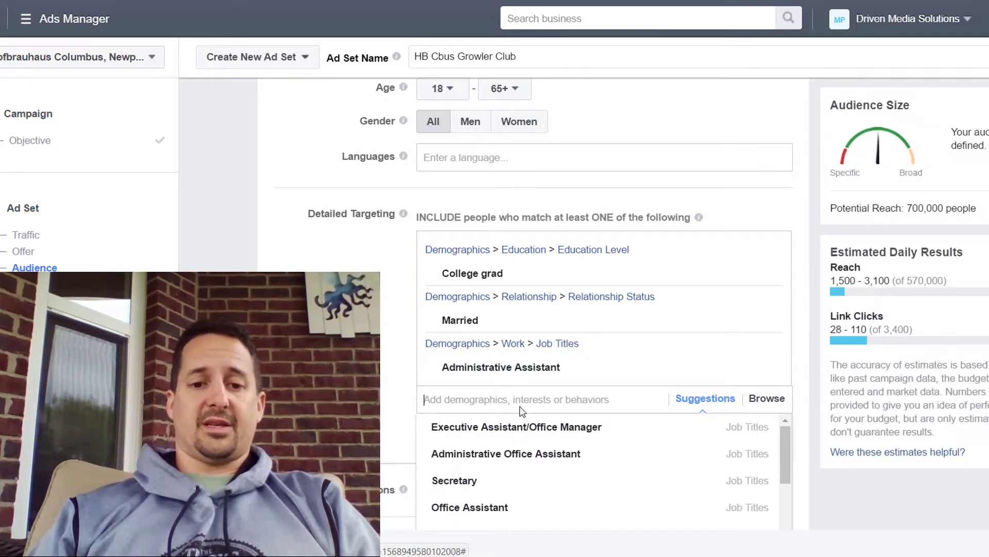
# - Clear College grad, Married and Administrative Assistant from the detailed targeting and close the suggestions list
pyautogui.moveTo(620, 274)
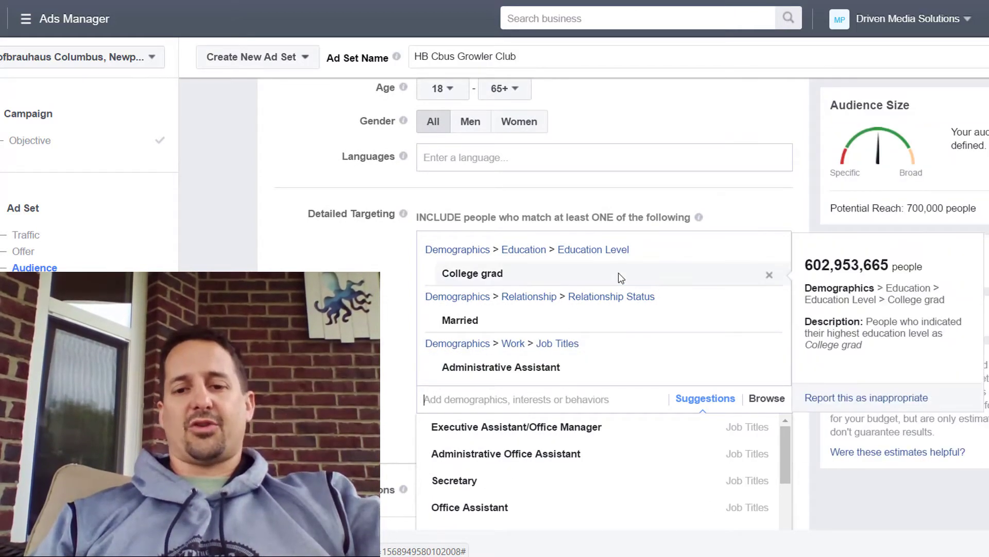
pyautogui.click(770, 277)
pyautogui.click(770, 277)
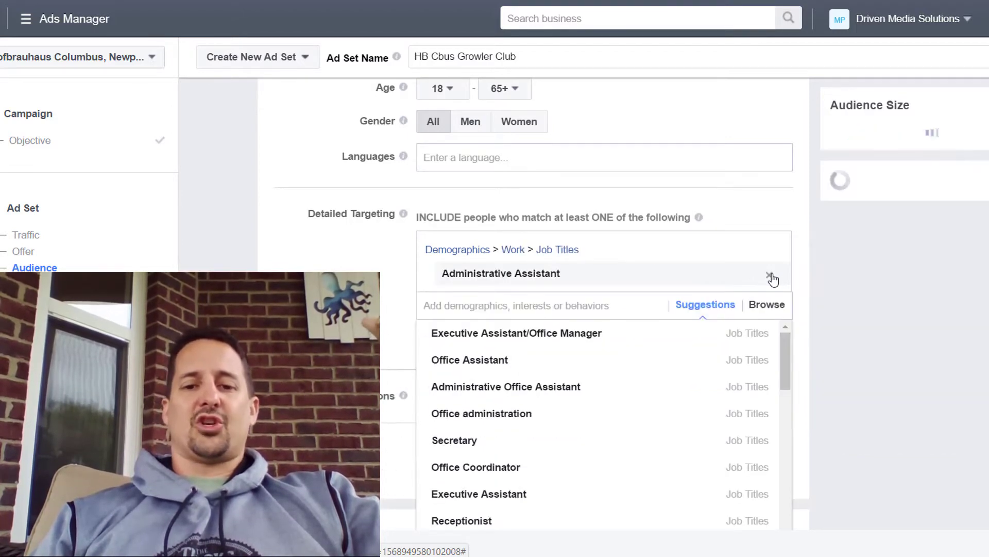
pyautogui.click(771, 277)
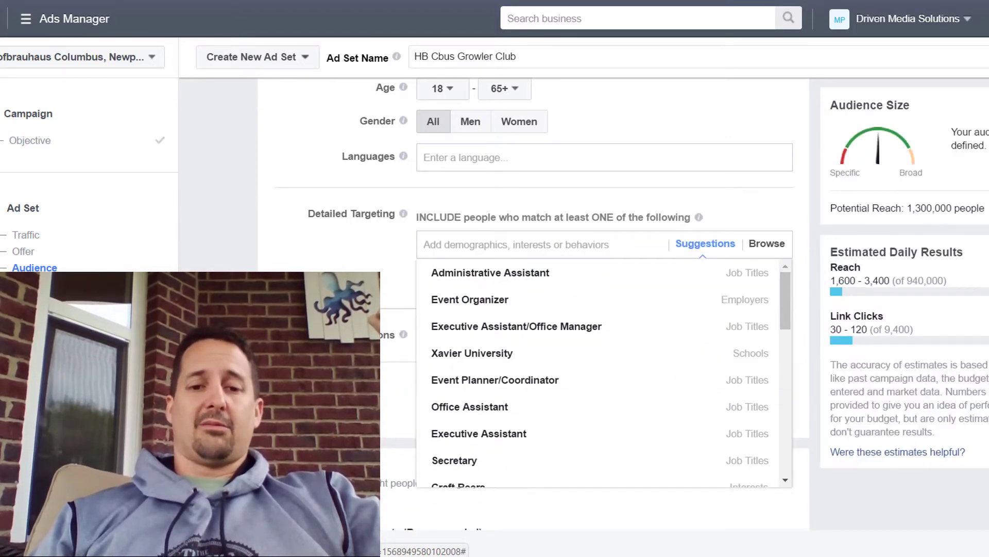
pyautogui.click(348, 271)
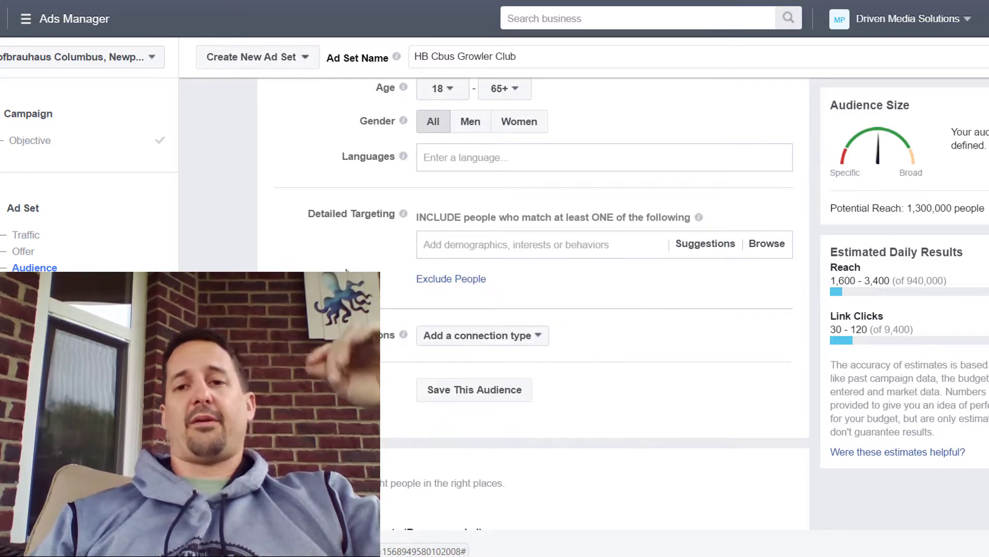
# - Add the Columbus Growler Video Views engagement audience to the custom audiences and view it in the Asset Library's audience list
pyautogui.scroll(8, 349, 270)
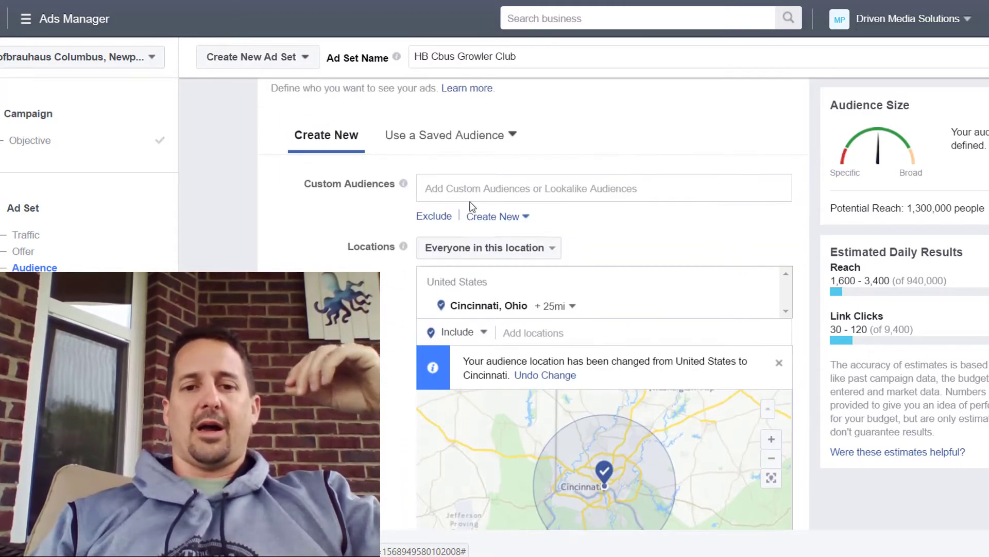
pyautogui.click(471, 193)
pyautogui.write('growl')
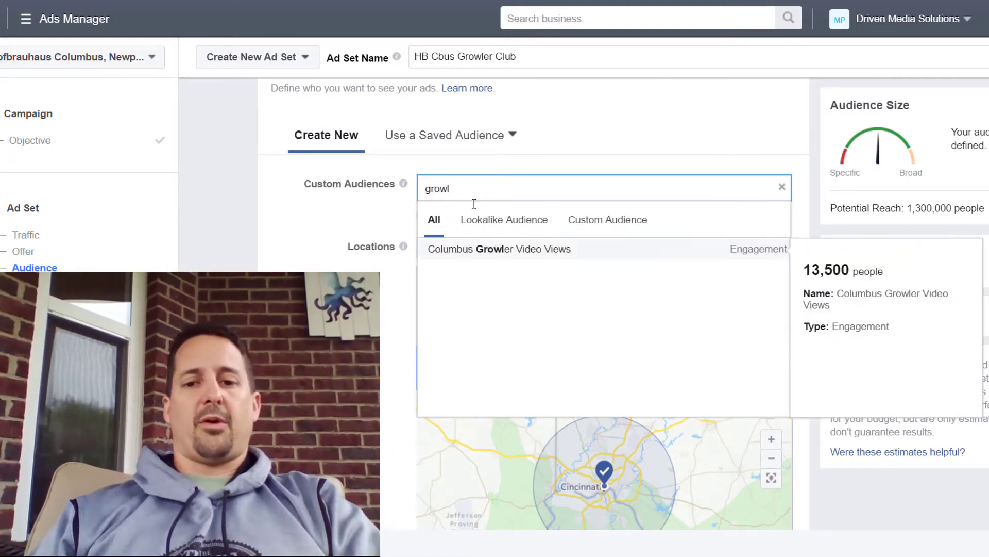
pyautogui.click(506, 250)
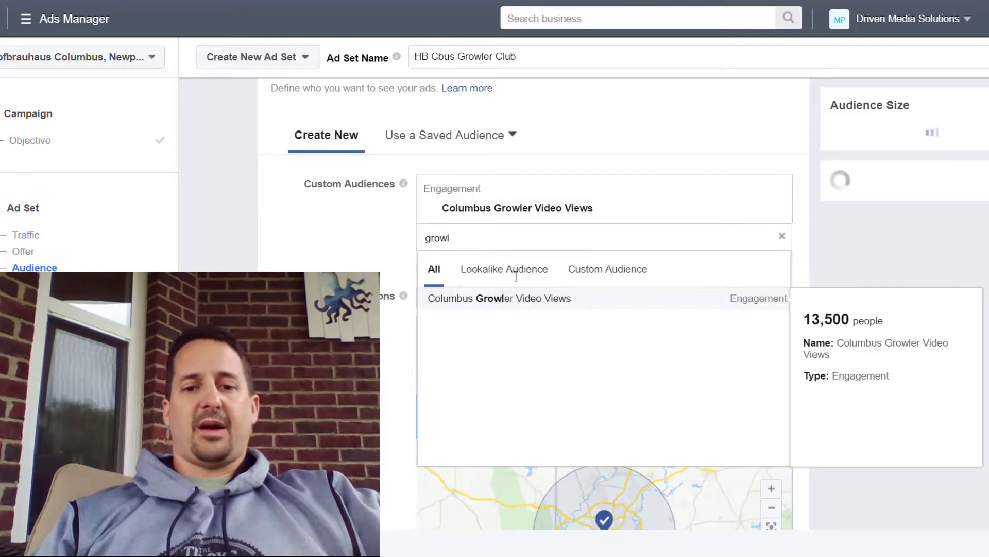
pyautogui.click(318, 236)
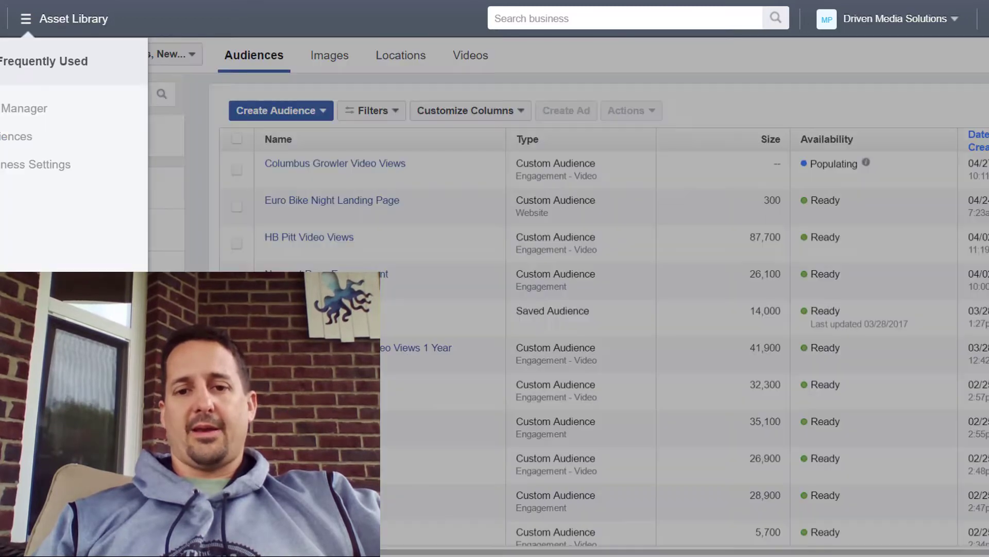
pyautogui.click(601, 61)
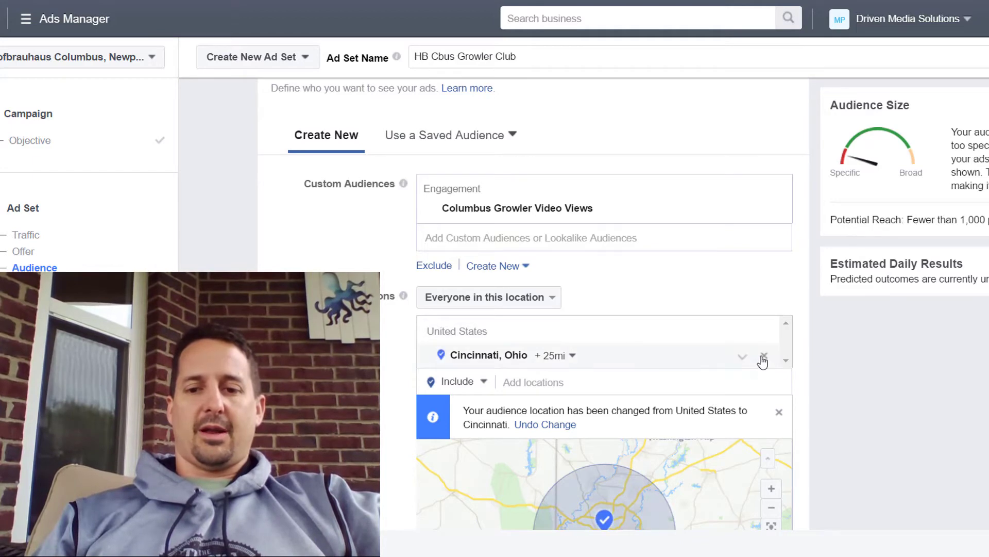
# - Replace the Cincinnati audience location with Columbus, Ohio, United States
pyautogui.click(763, 356)
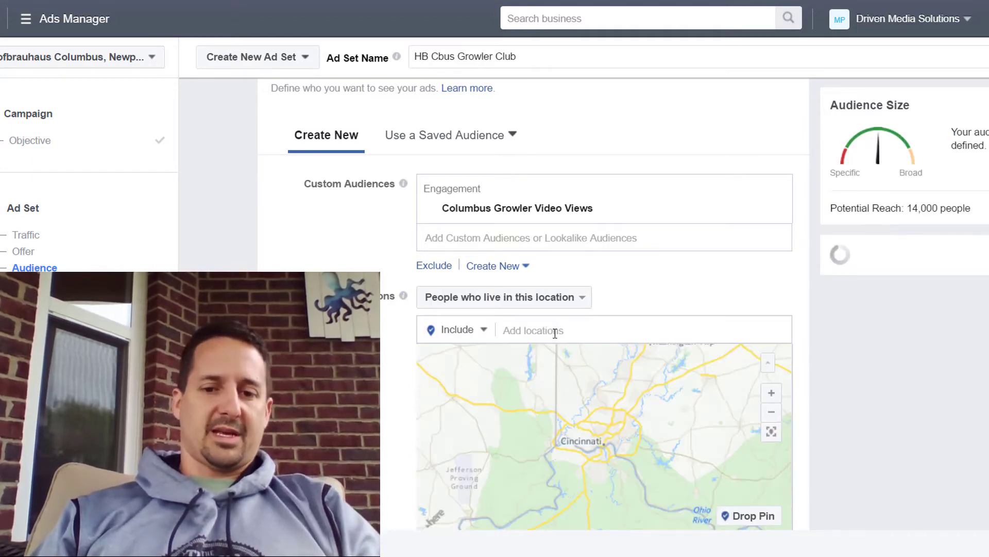
pyautogui.click(553, 332)
pyautogui.write('colu')
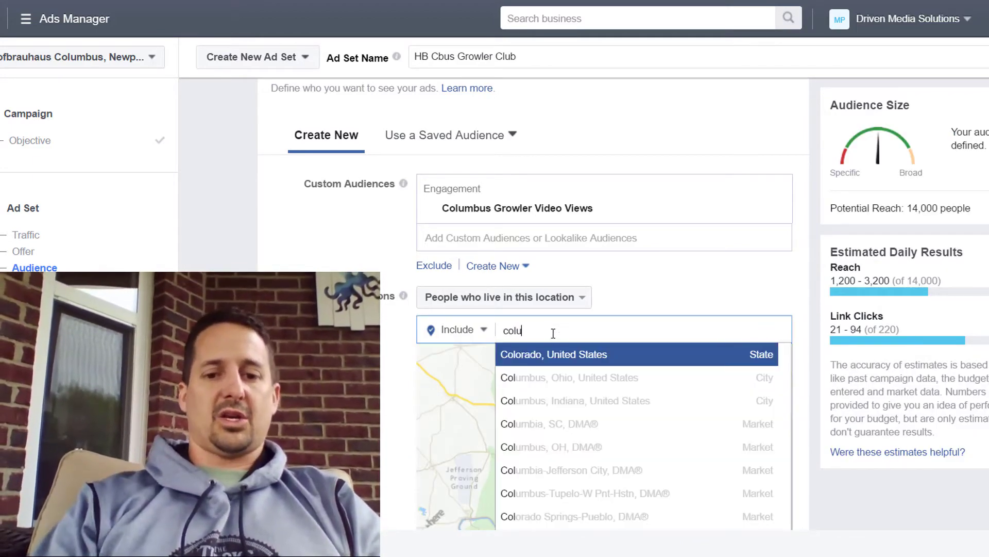
pyautogui.press('Up')
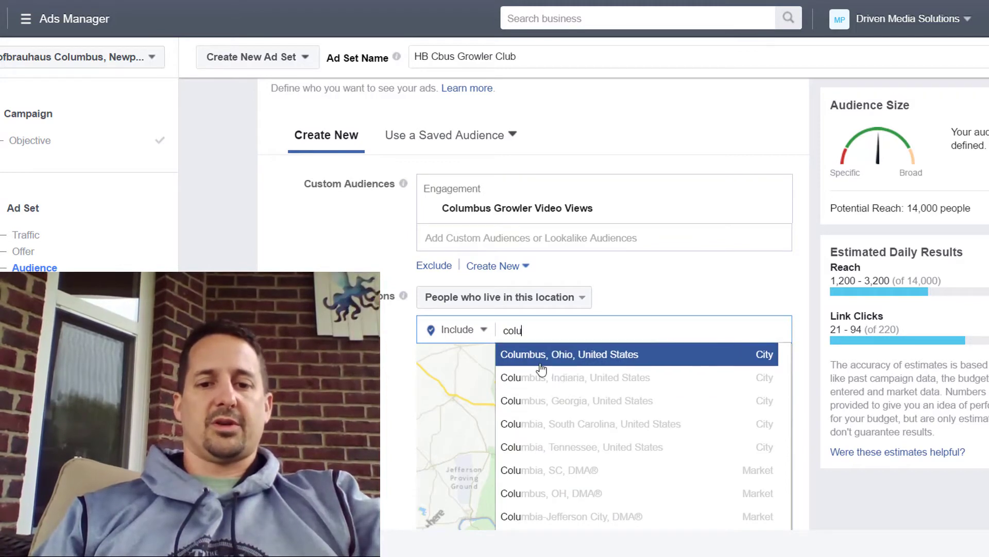
pyautogui.press('Return')
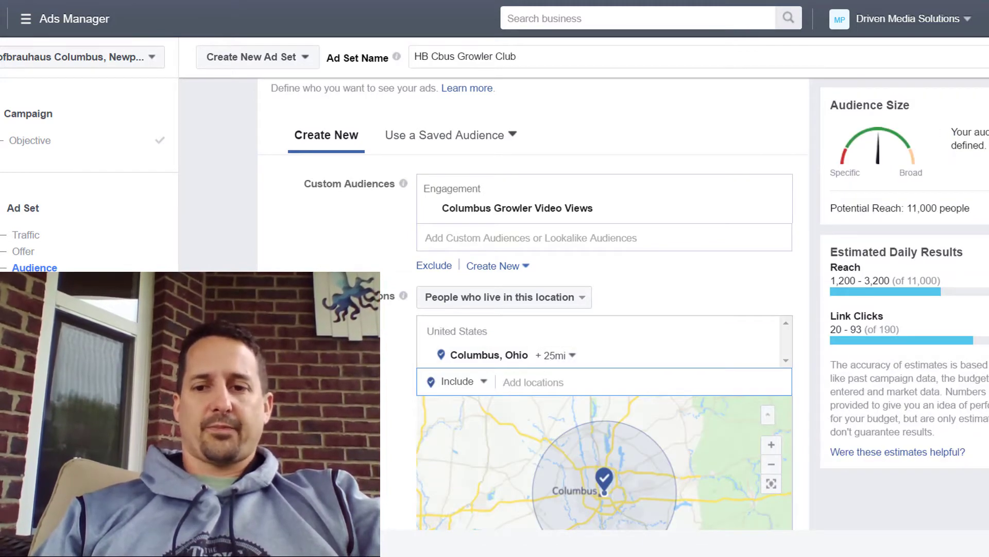
# - Set the audience's minimum age to 21
pyautogui.scroll(-4, 532, 306)
pyautogui.scroll(-3, 443, 309)
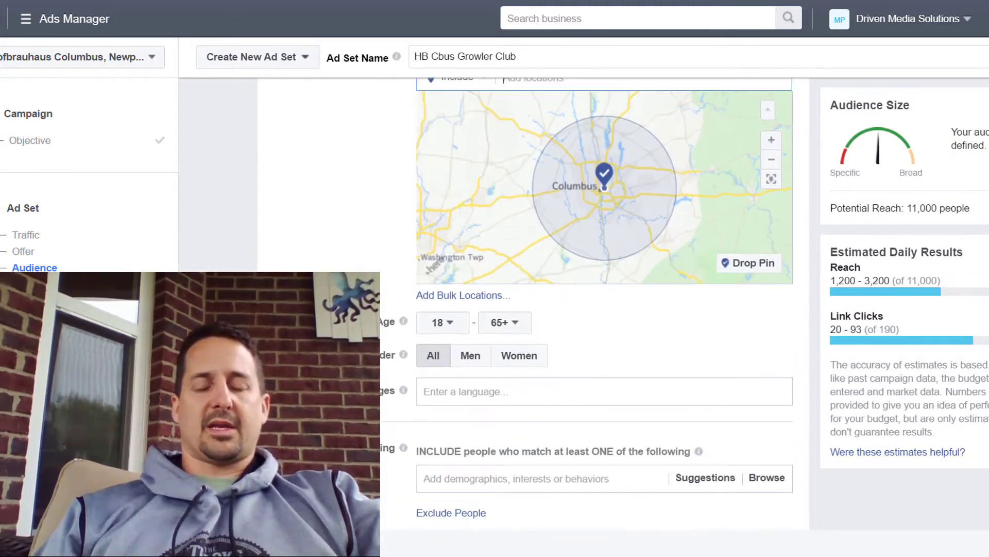
pyautogui.click(442, 246)
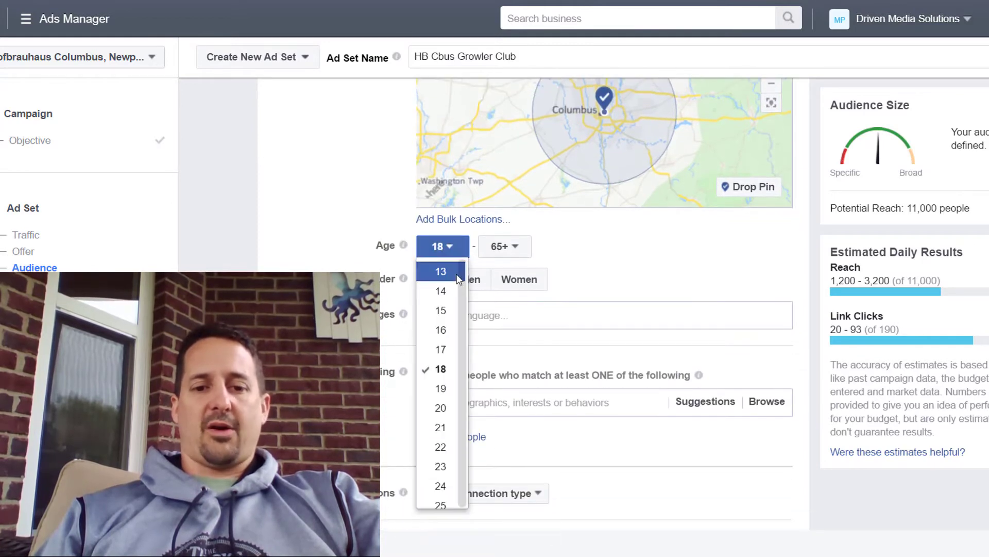
pyautogui.click(428, 428)
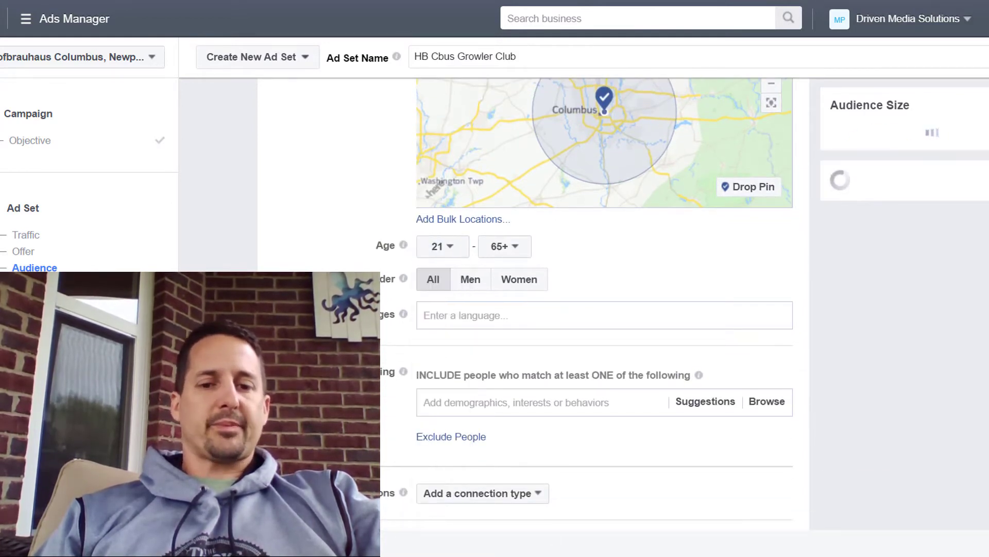
# - Examine the device types and platforms offered under Edit Placements and return to Automatic Placements
pyautogui.scroll(-4, 575, 303)
pyautogui.scroll(-5, 533, 305)
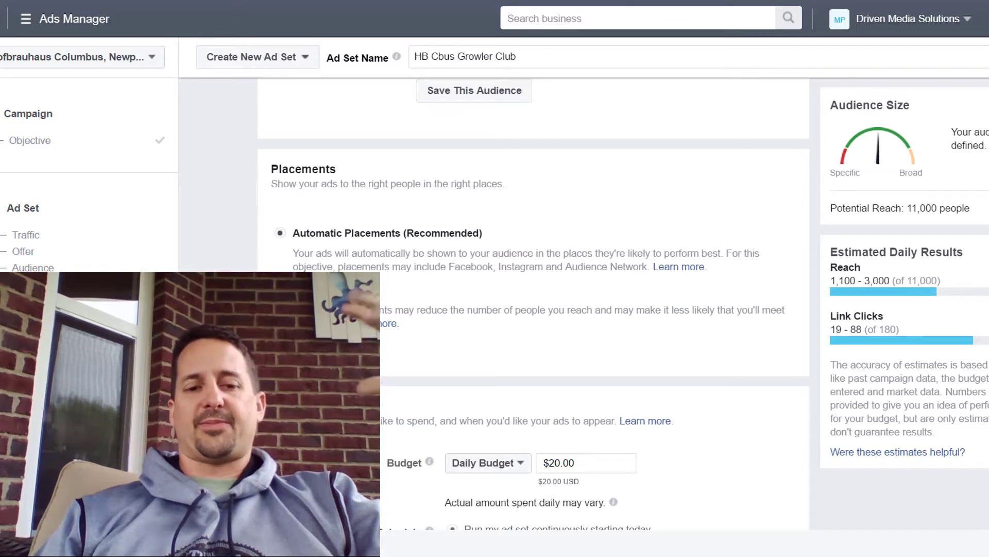
pyautogui.click(280, 291)
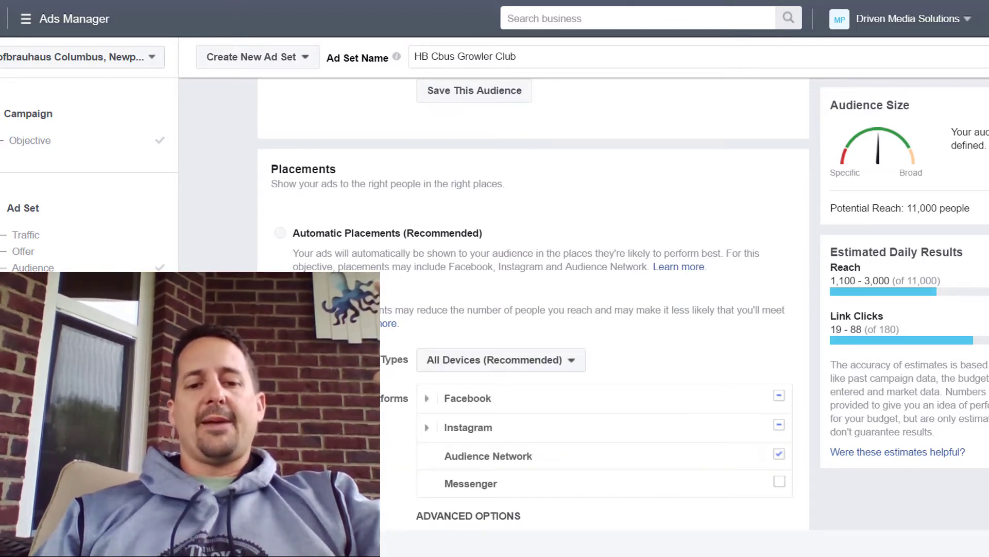
pyautogui.scroll(-2, 534, 304)
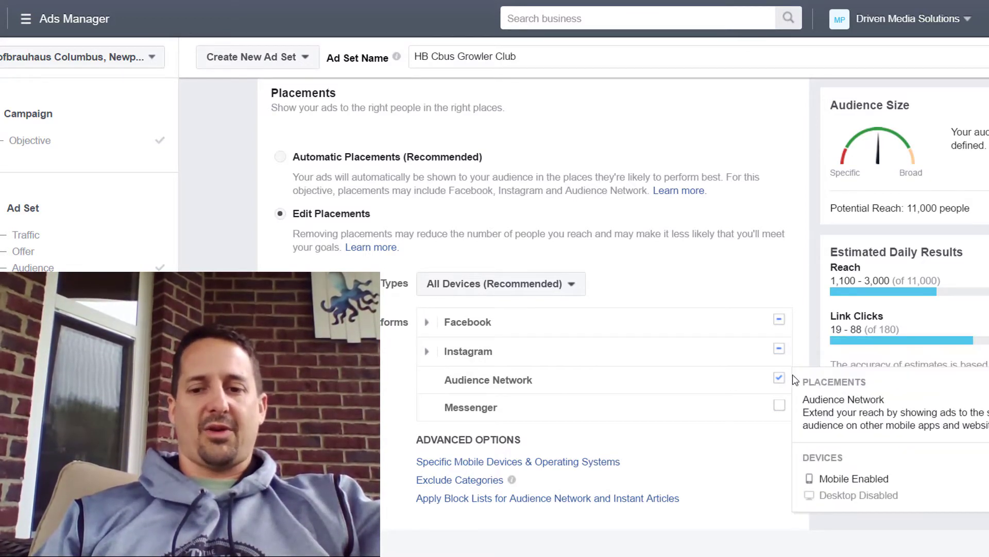
pyautogui.click(542, 285)
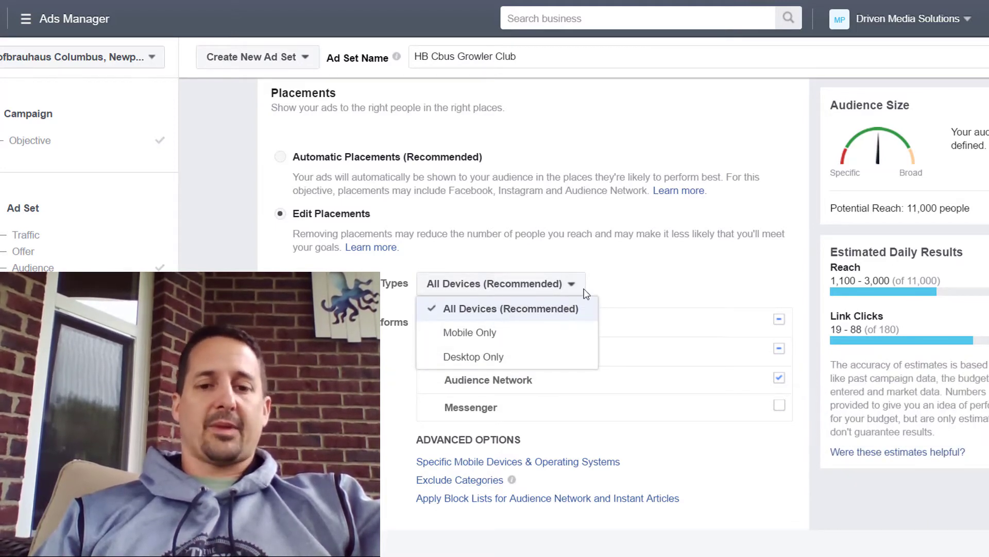
pyautogui.click(665, 291)
pyautogui.moveTo(466, 326)
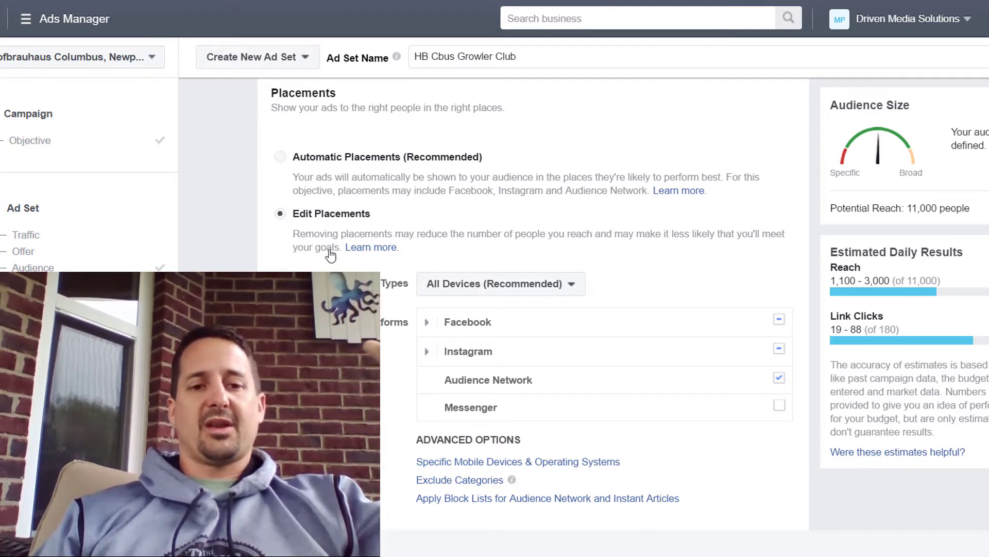
pyautogui.click(280, 156)
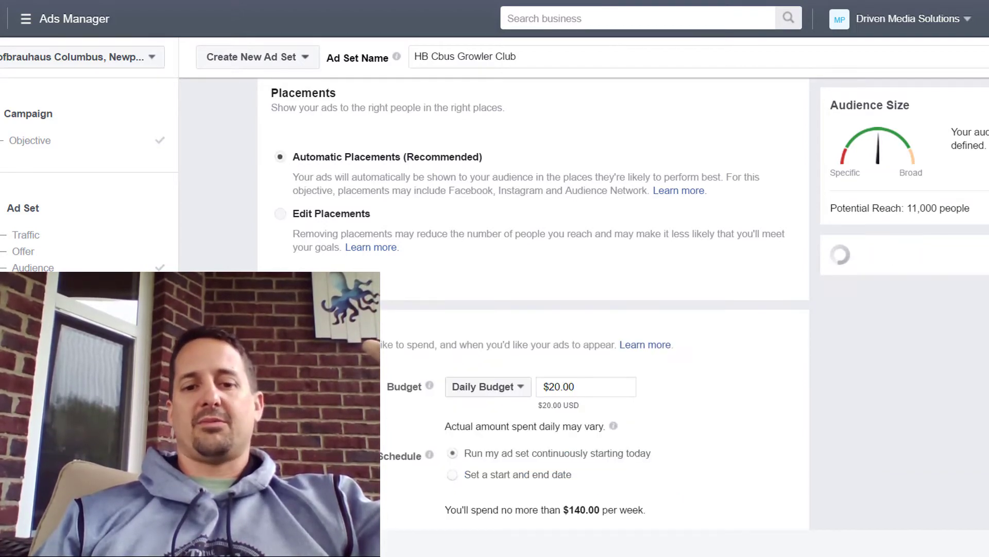
# - Change the ad set's budget type to Lifetime Budget and set the amount to $250
pyautogui.scroll(-2, 280, 156)
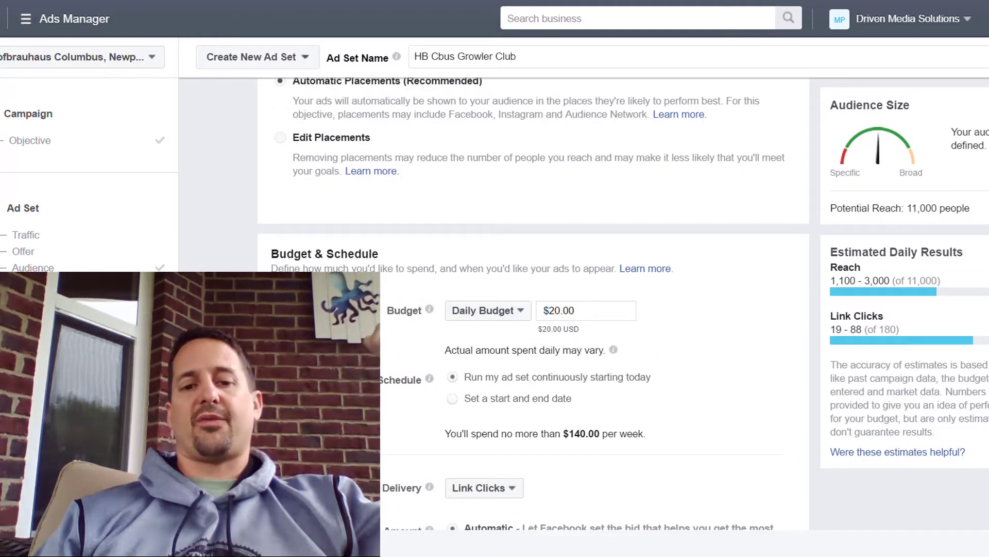
pyautogui.scroll(-2, 413, 331)
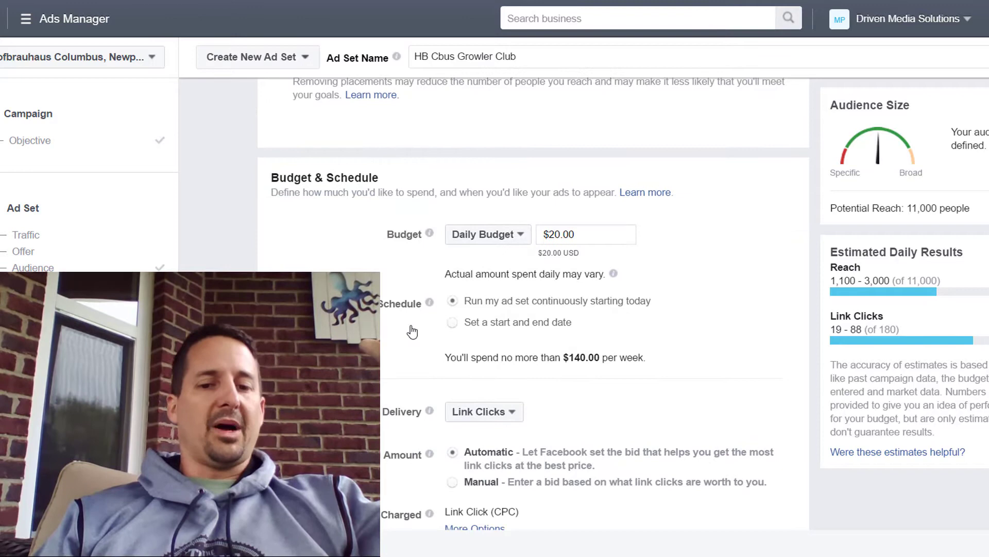
pyautogui.click(517, 238)
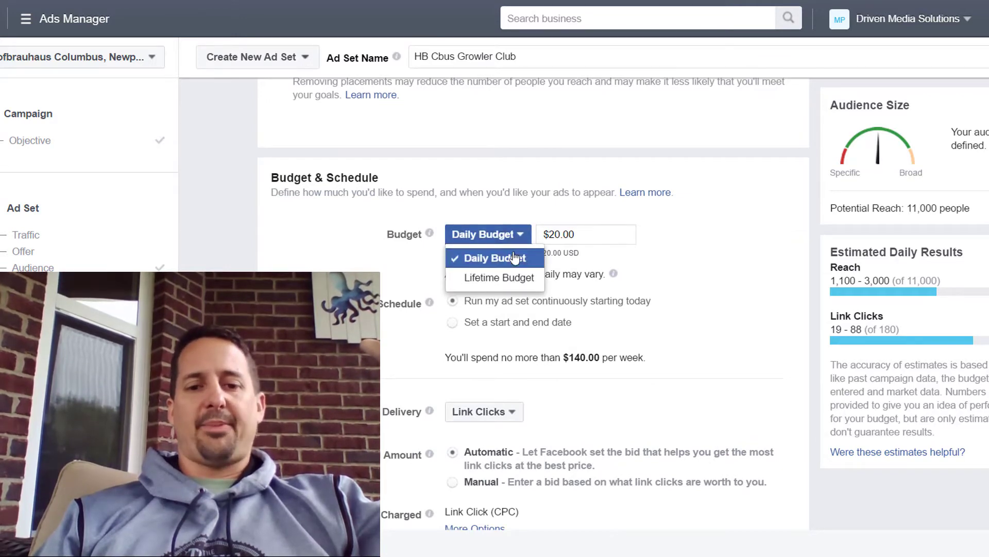
pyautogui.click(495, 278)
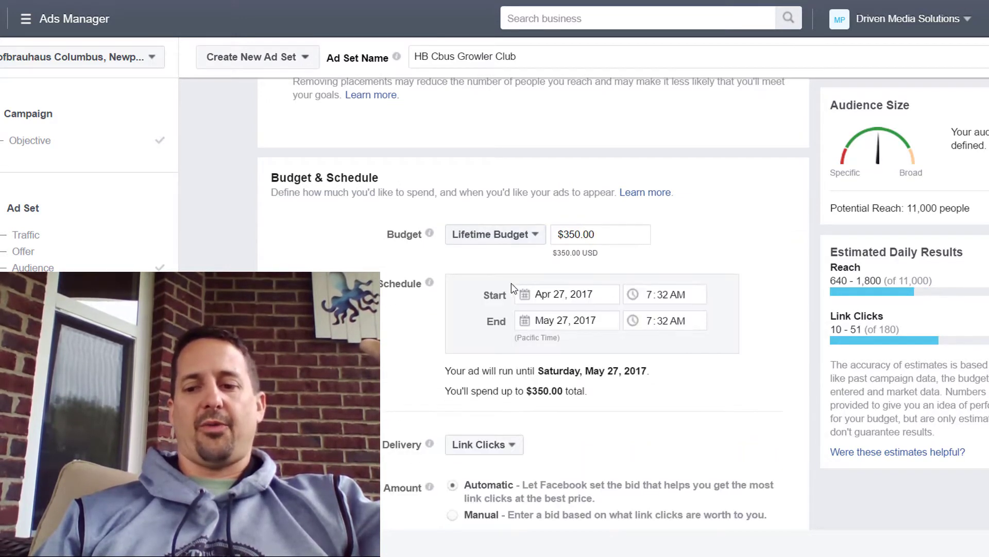
pyautogui.click(598, 238)
pyautogui.write('250')
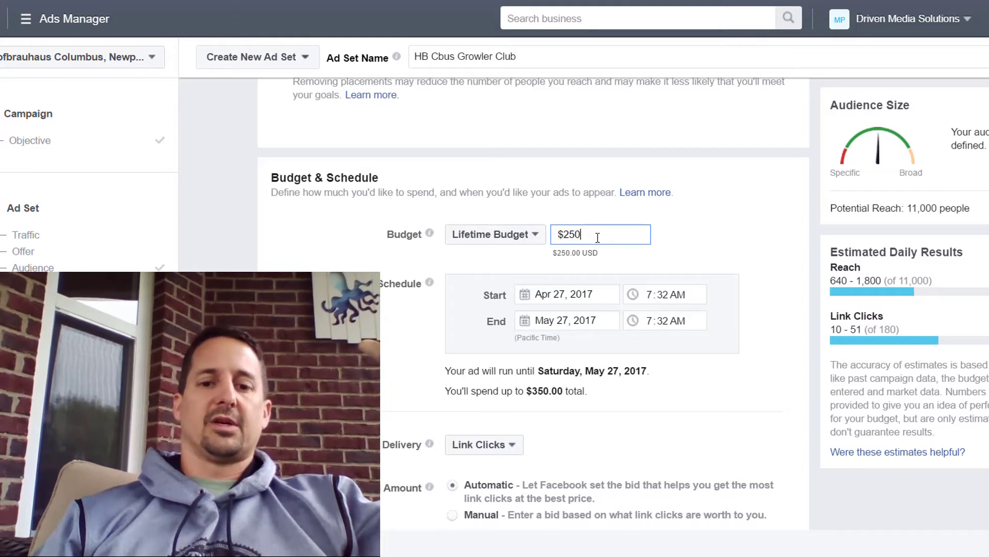
pyautogui.click(472, 311)
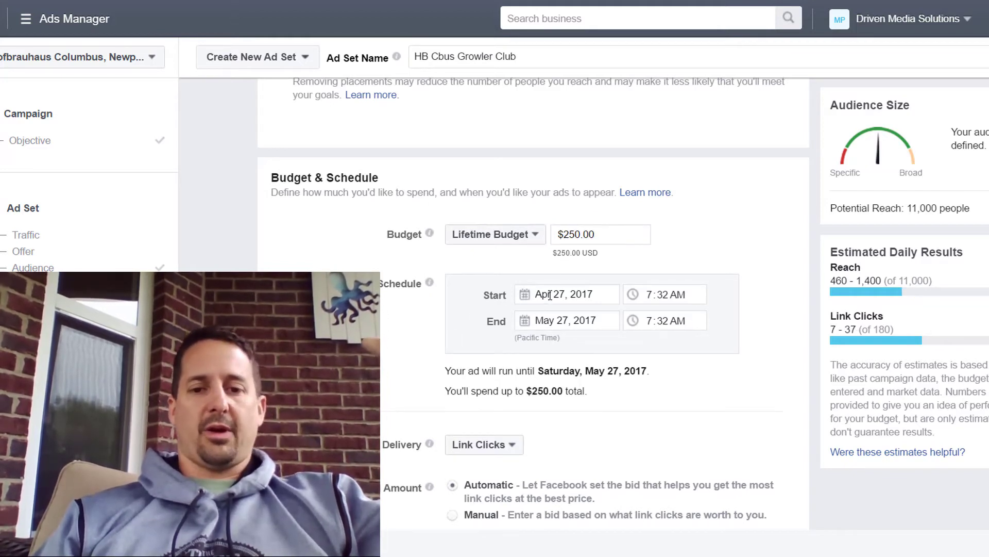
# - Set the ad set's schedule end date to May 31, 2017
pyautogui.click(526, 324)
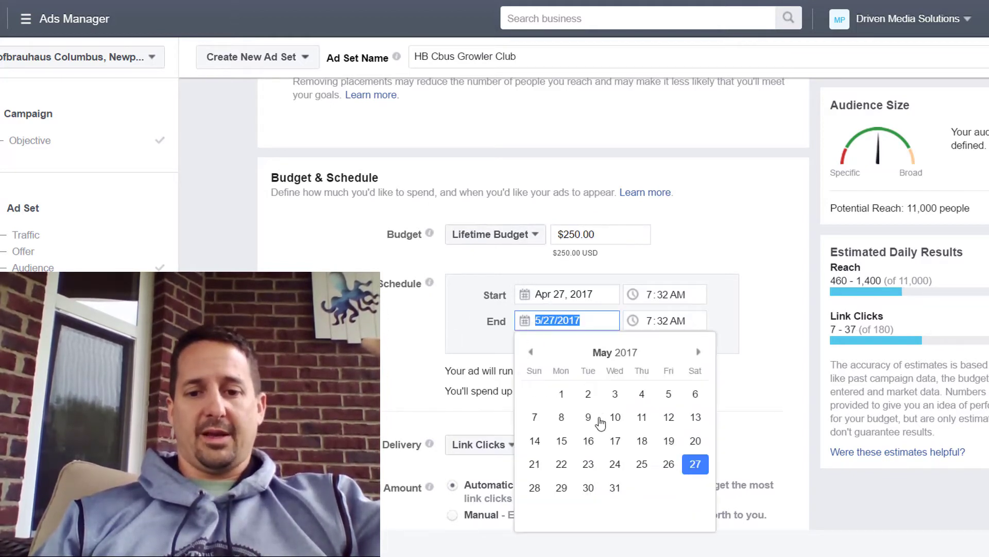
pyautogui.click(613, 488)
pyautogui.click(409, 337)
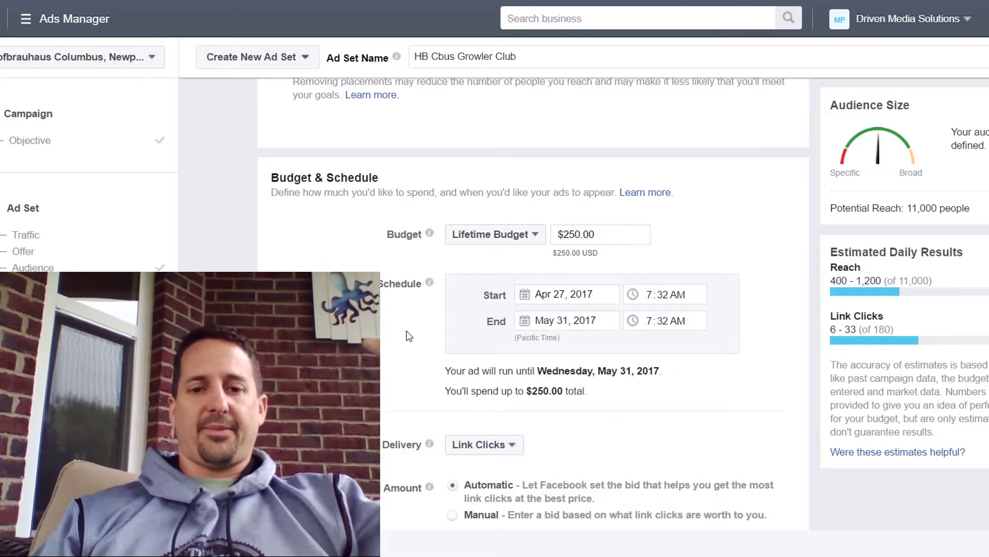
# - Examine the Optimization for Ad Delivery choices, including Impressions and Daily Unique Reach, and keep Link Clicks
pyautogui.scroll(-4, 404, 356)
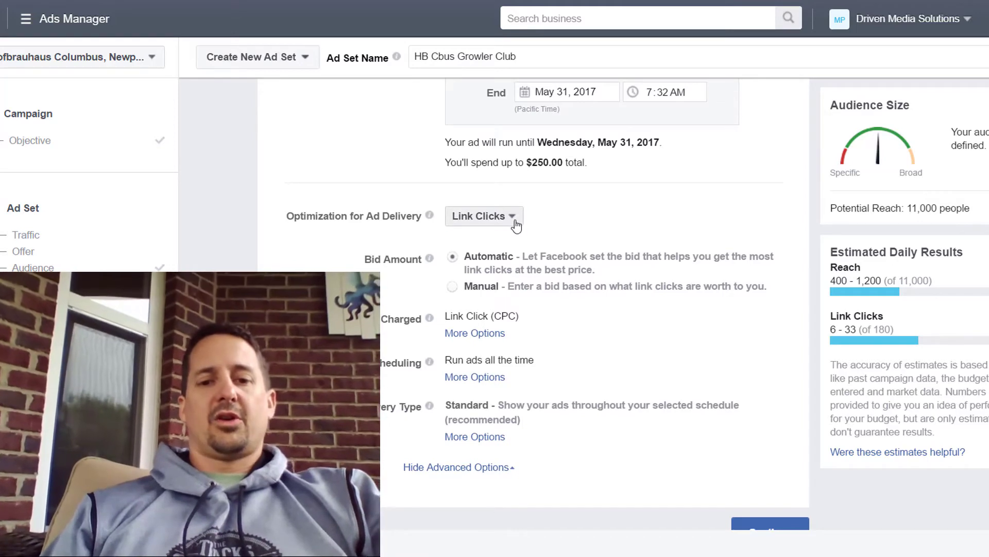
pyautogui.click(513, 219)
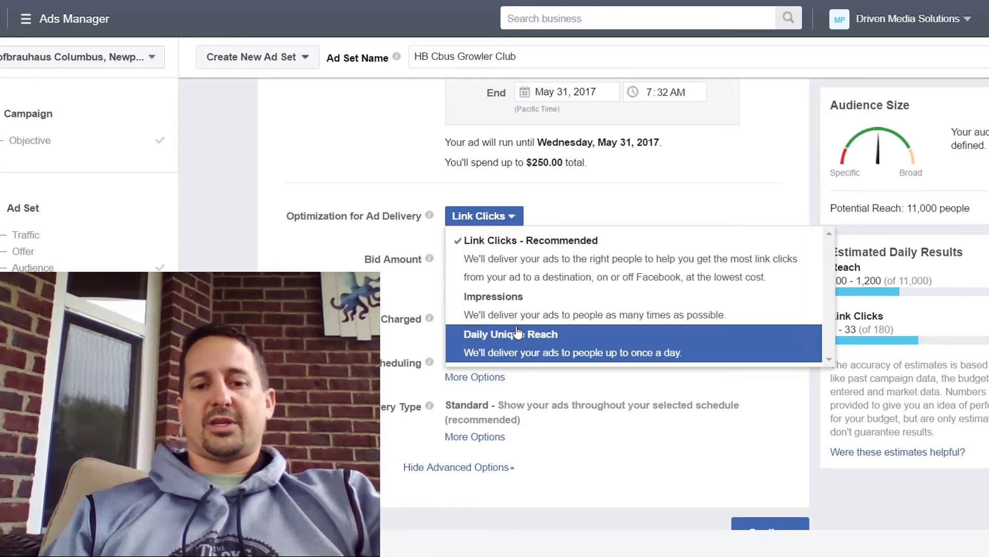
pyautogui.click(589, 200)
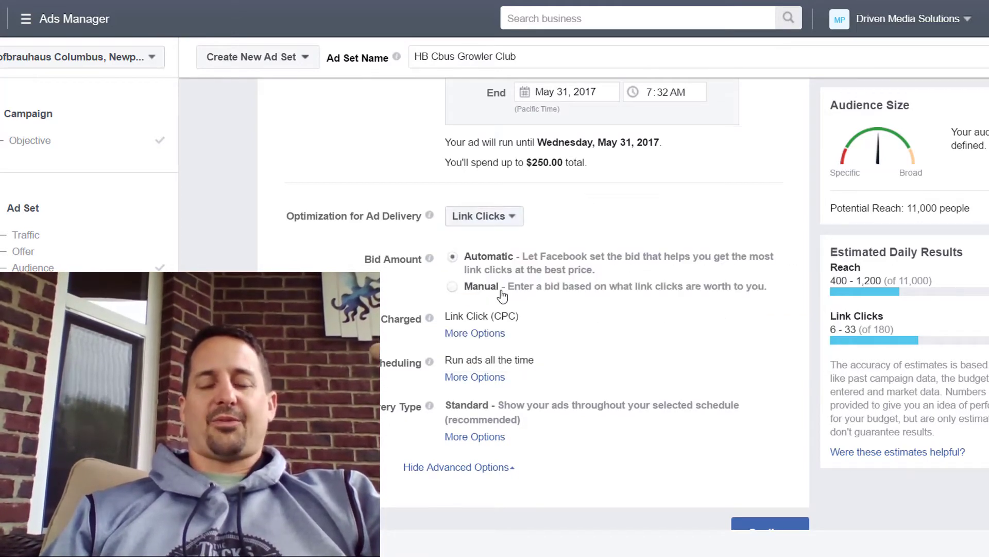
pyautogui.click(491, 219)
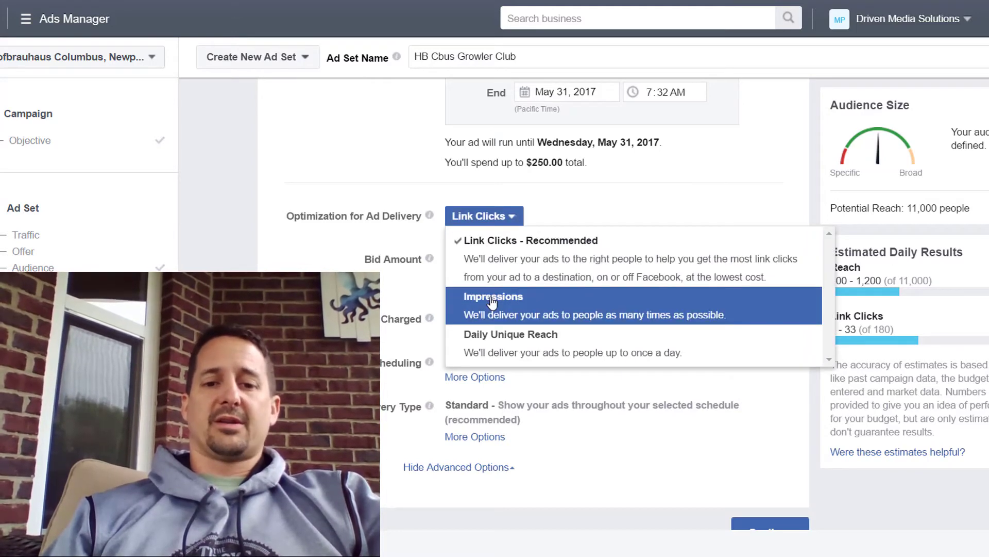
pyautogui.click(373, 166)
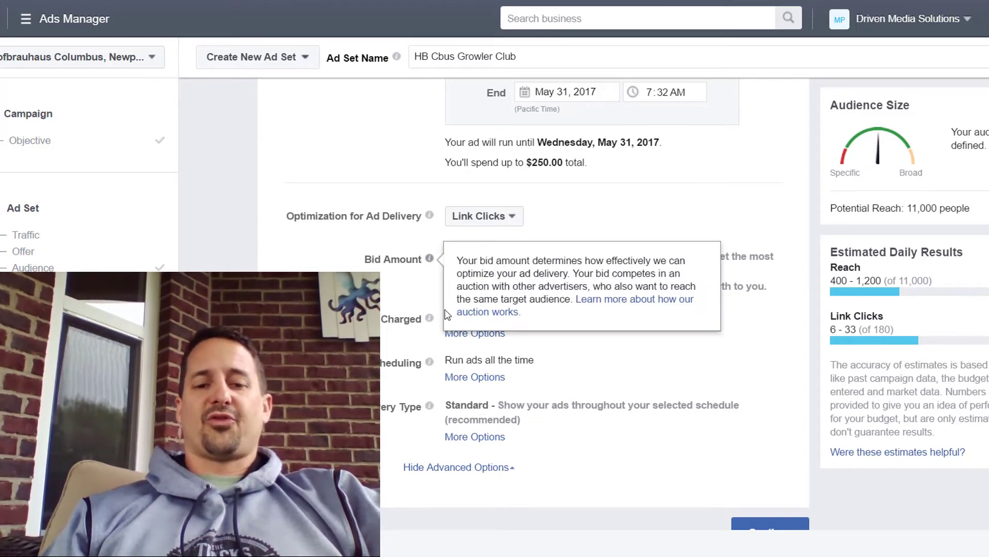
# - Switch the bid amount to Manual at $2.00 per link click and try to continue to the ad setup
pyautogui.scroll(-1, 407, 243)
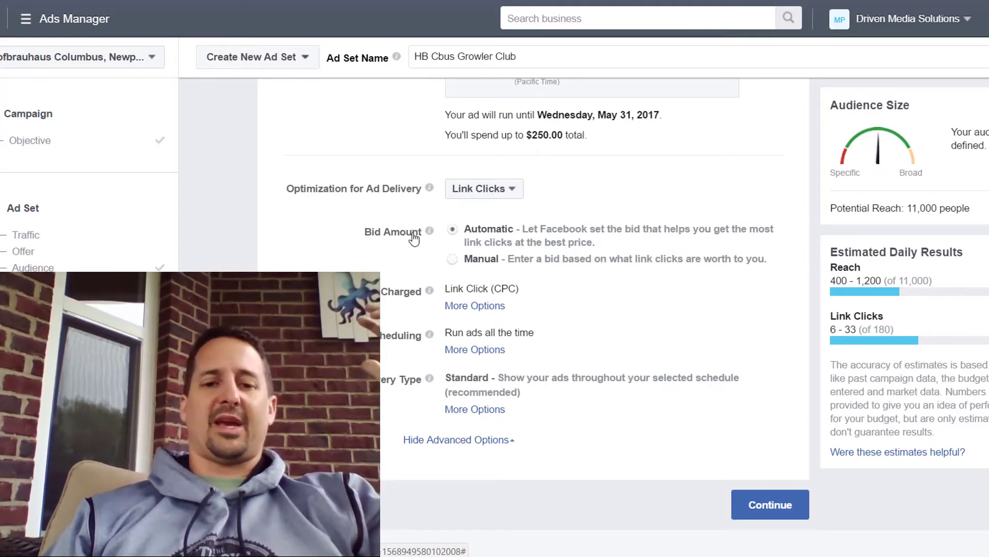
pyautogui.click(402, 274)
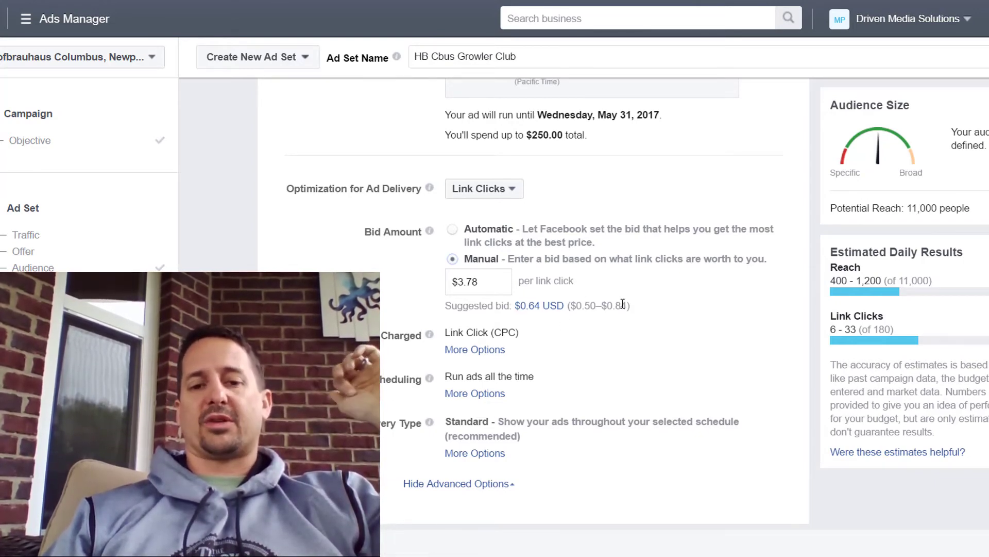
pyautogui.doubleClick(492, 280)
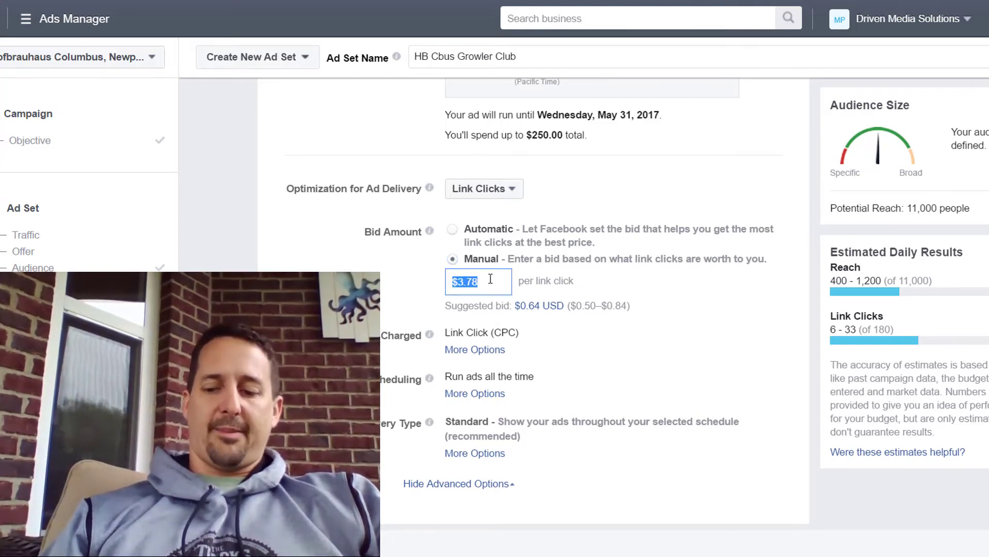
pyautogui.write('2')
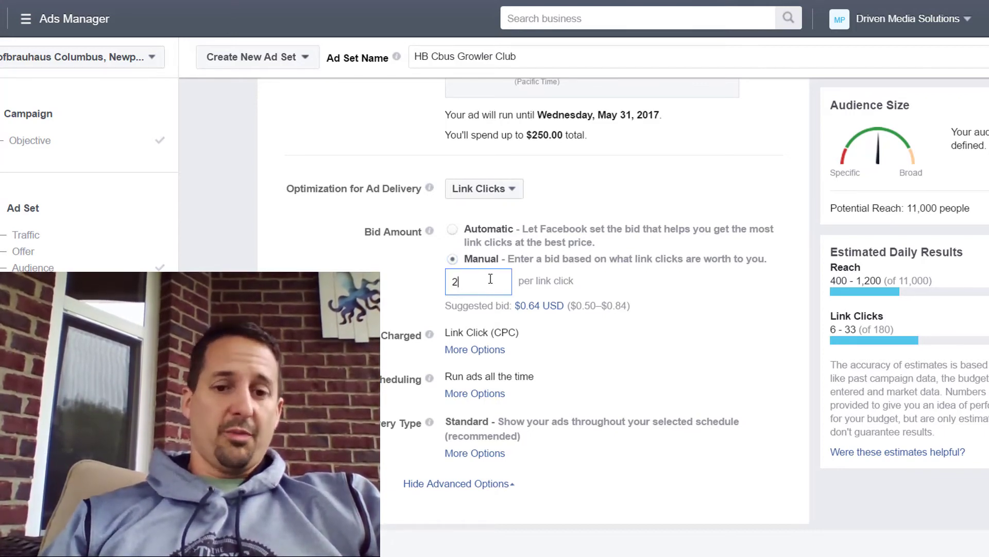
pyautogui.click(392, 295)
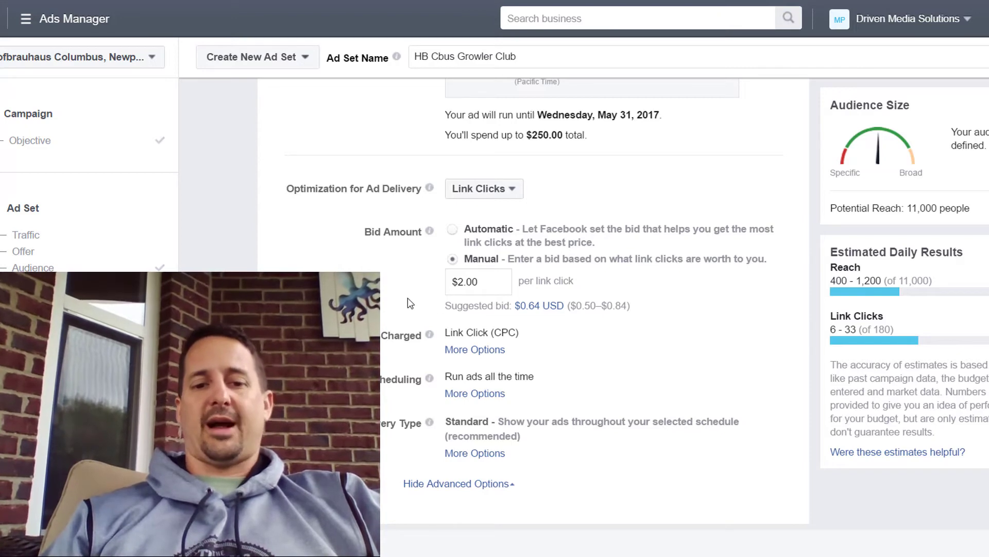
pyautogui.scroll(-1, 567, 412)
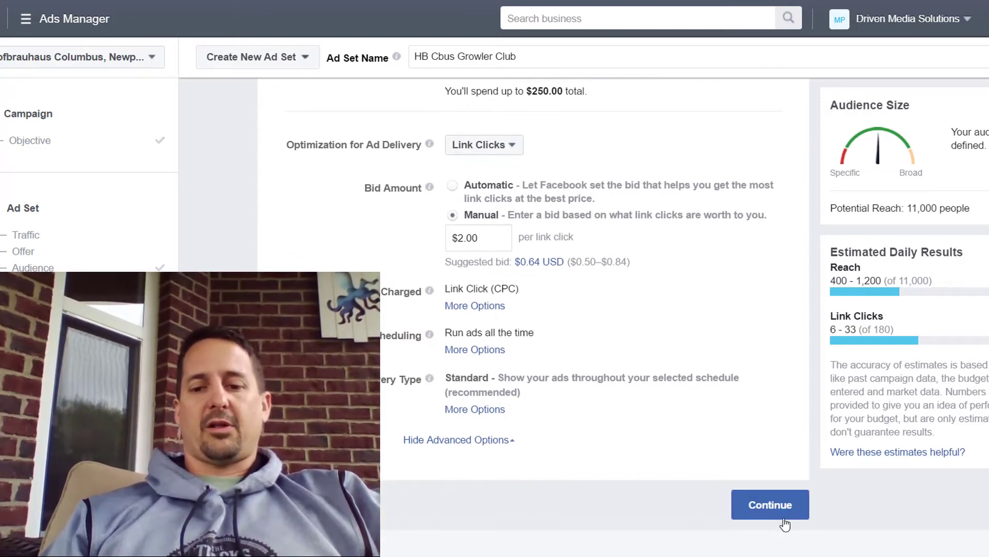
pyautogui.click(785, 523)
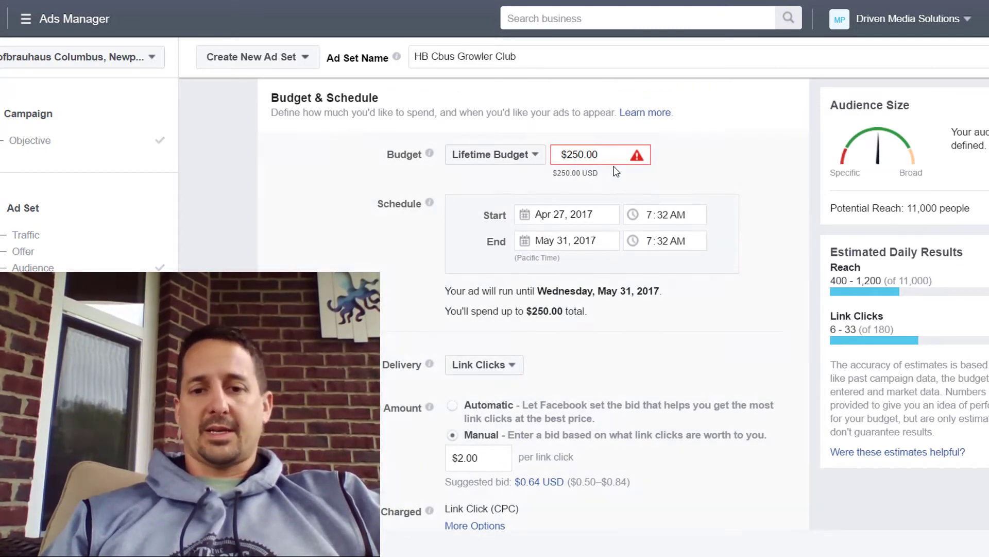
# - Shorten the ad set's schedule by moving the end date to May 23, 2017
pyautogui.moveTo(625, 162)
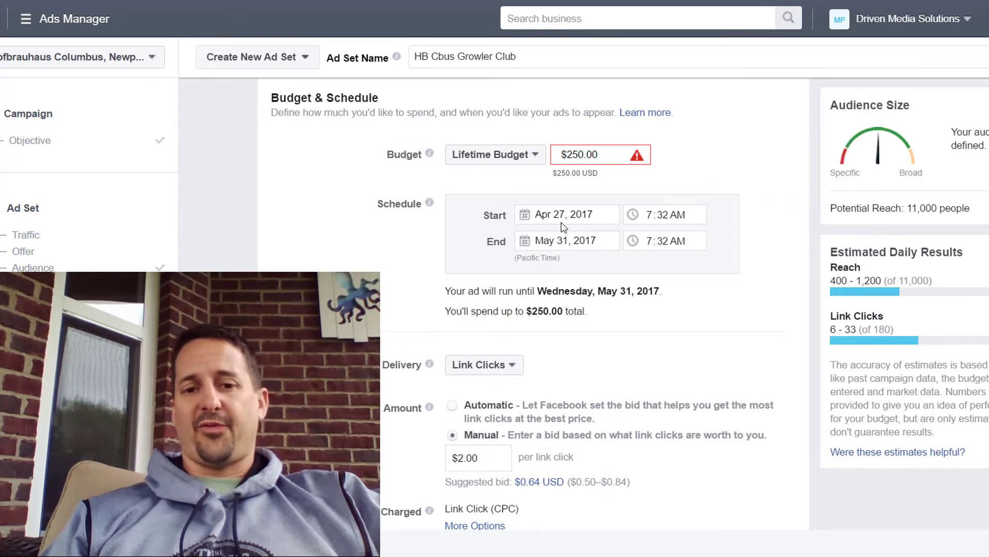
pyautogui.click(525, 242)
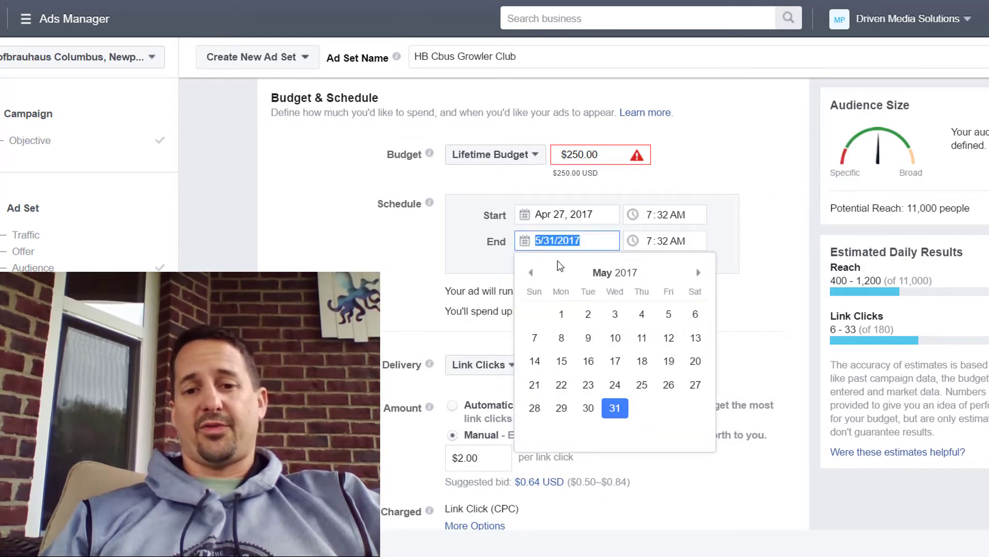
pyautogui.click(589, 383)
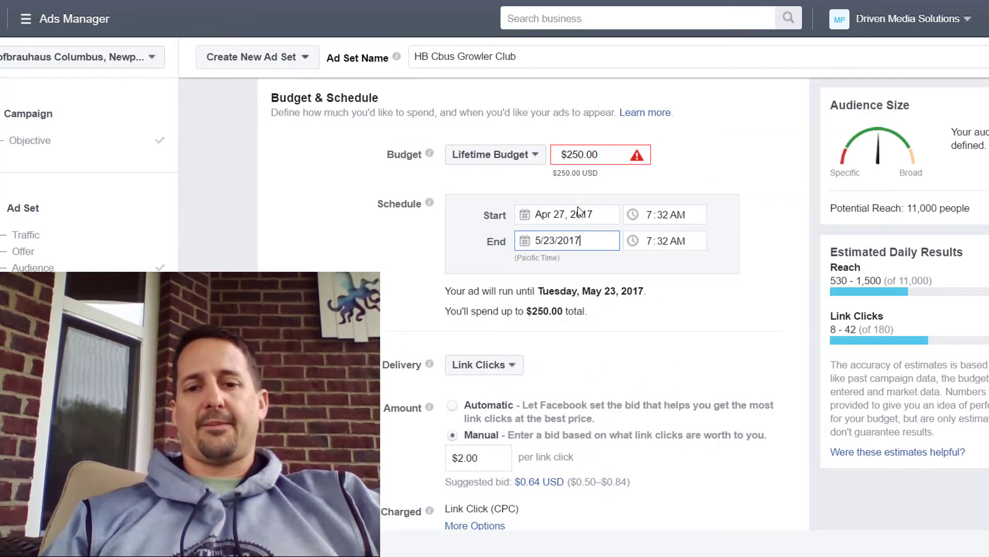
pyautogui.click(635, 322)
# - Check the budget warning, set the schedule end date to May 22, 2017, and continue to the ad setup
pyautogui.moveTo(637, 170)
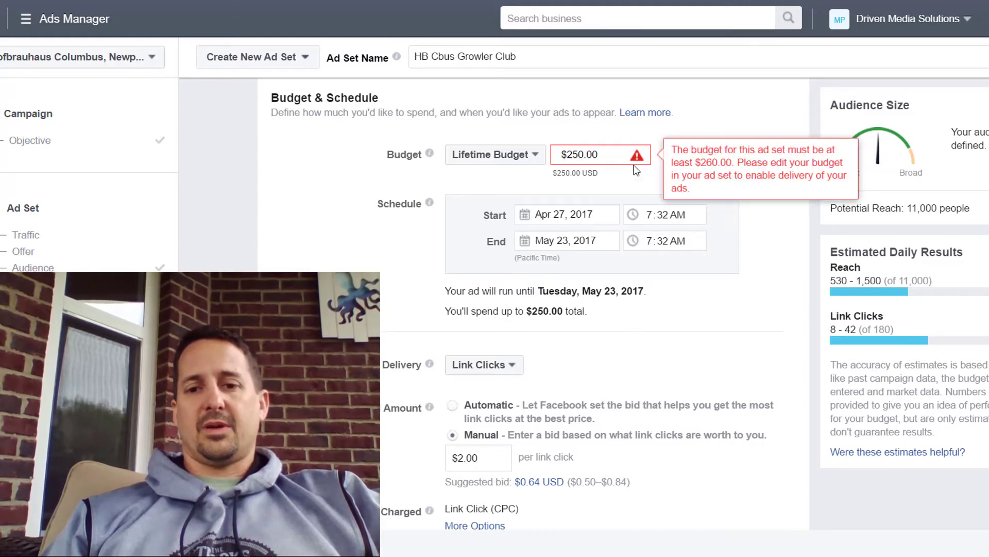
pyautogui.click(564, 240)
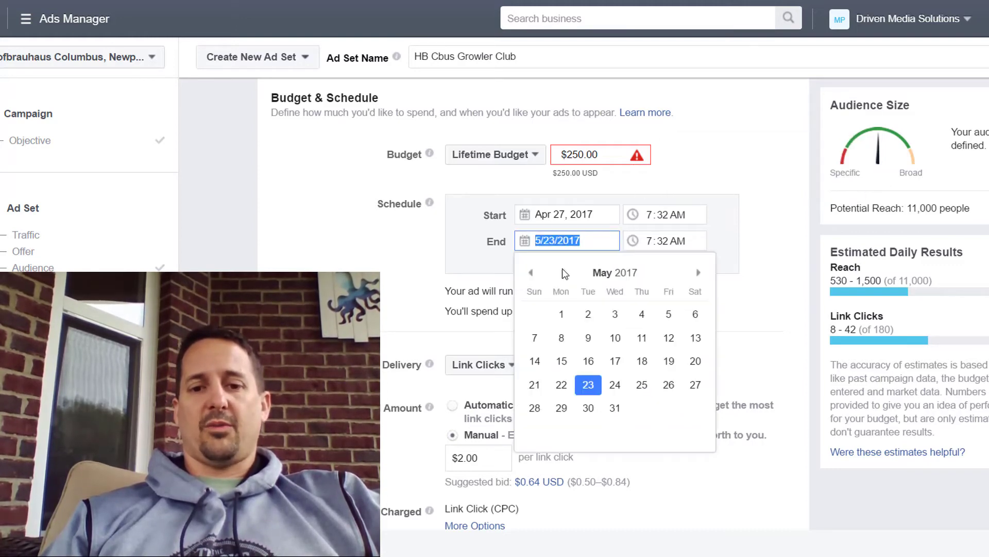
pyautogui.click(568, 385)
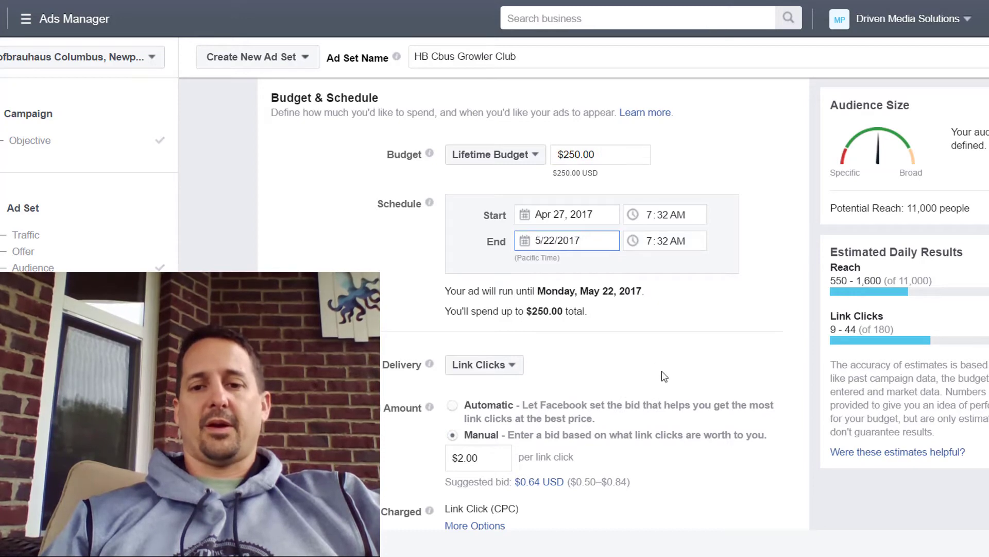
pyautogui.click(678, 370)
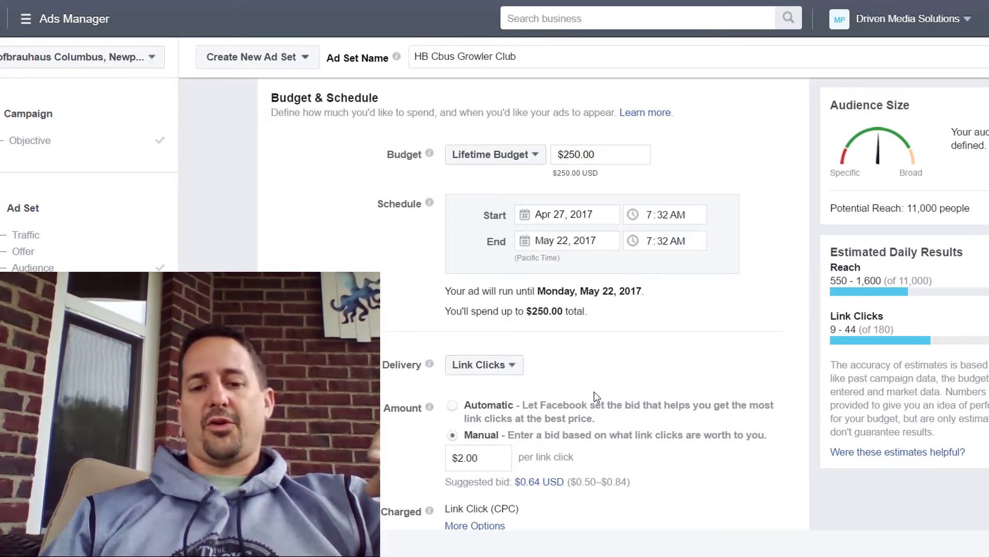
pyautogui.scroll(-5, 596, 396)
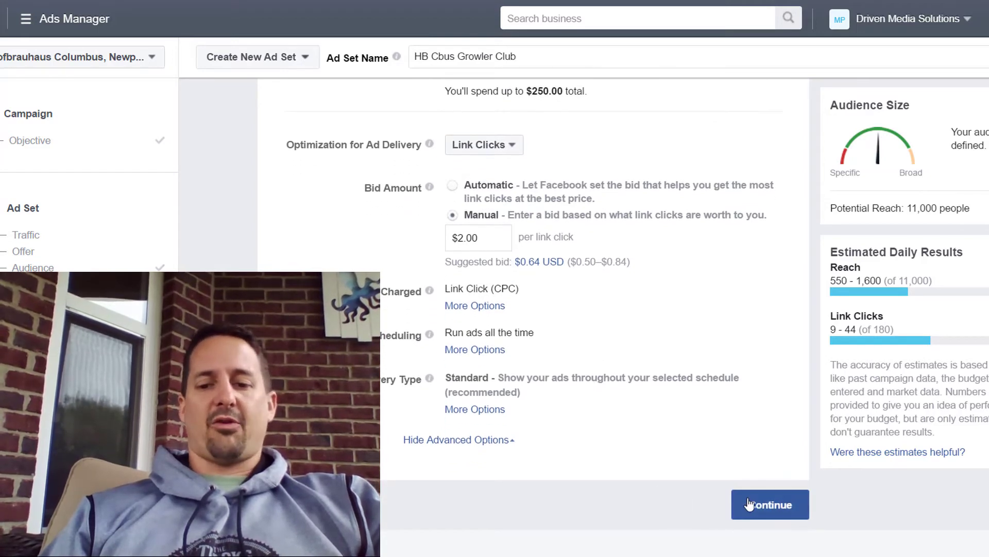
pyautogui.click(750, 504)
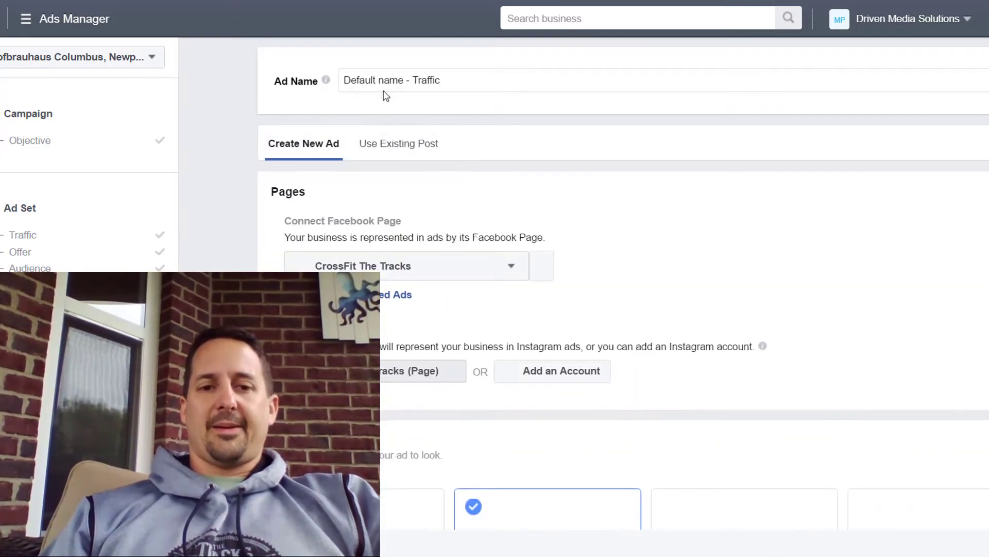
# - Name the ad "HB Cbus Growler Club" and connect it to the Hofbrauhaus Columbus Facebook Page
pyautogui.tripleClick(382, 83)
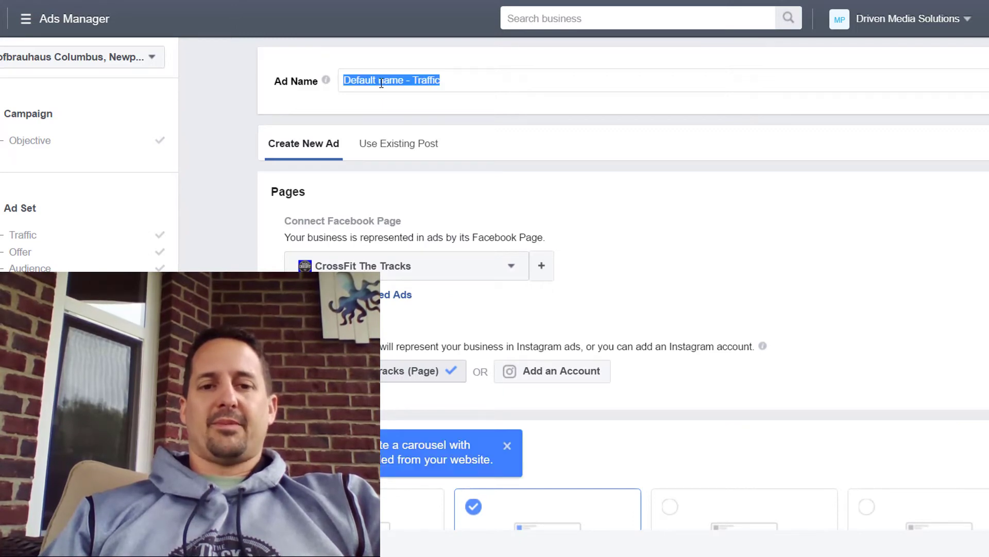
pyautogui.rightClick(383, 83)
pyautogui.click(417, 129)
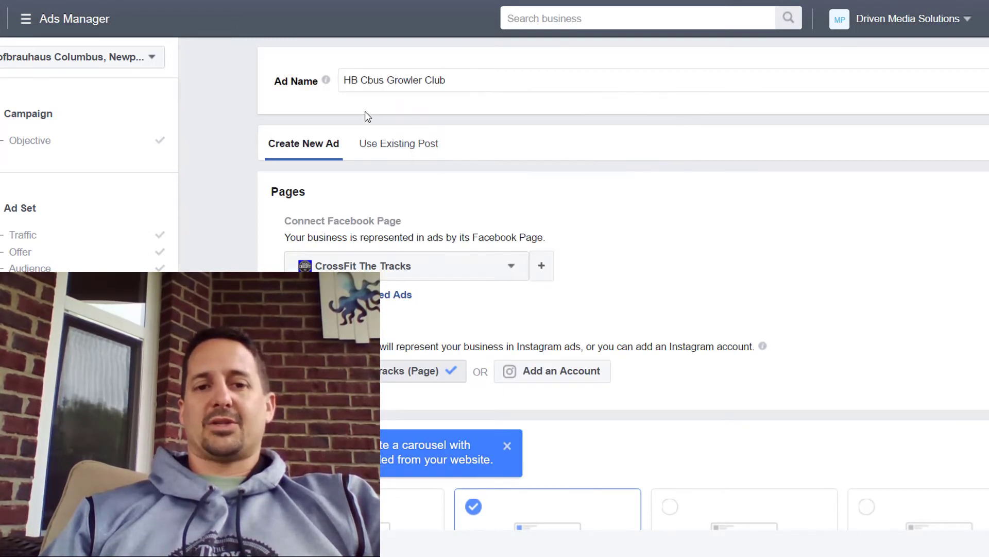
pyautogui.click(373, 258)
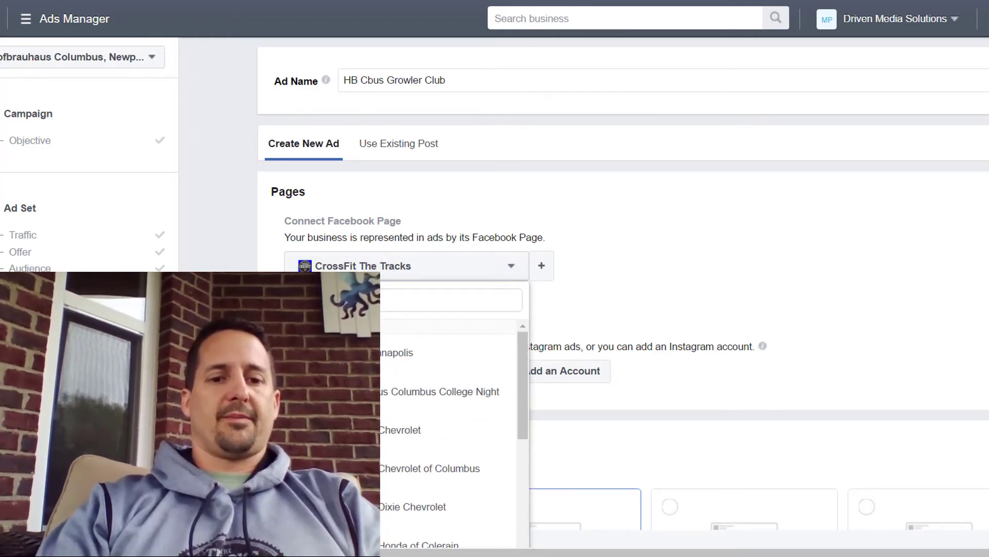
pyautogui.scroll(-5, 399, 444)
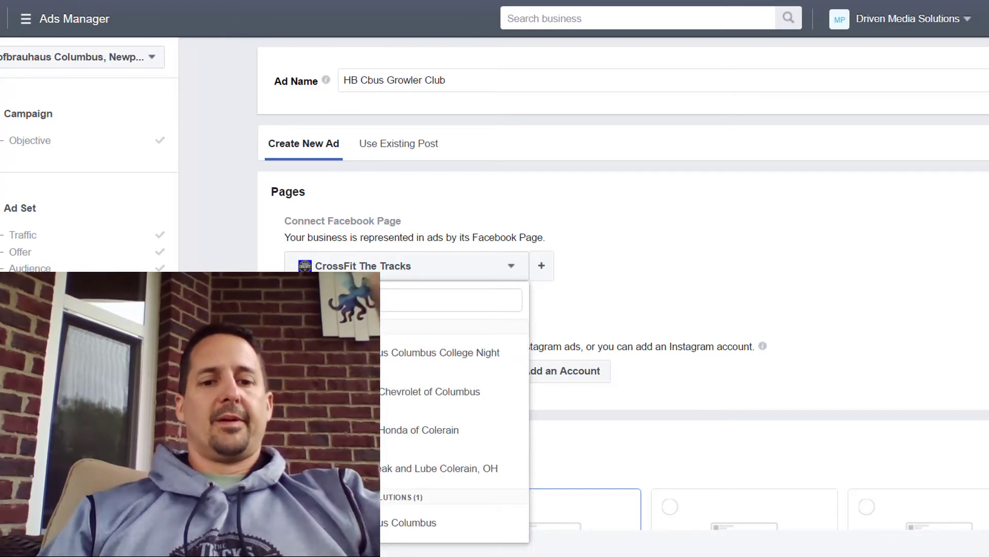
pyautogui.click(402, 531)
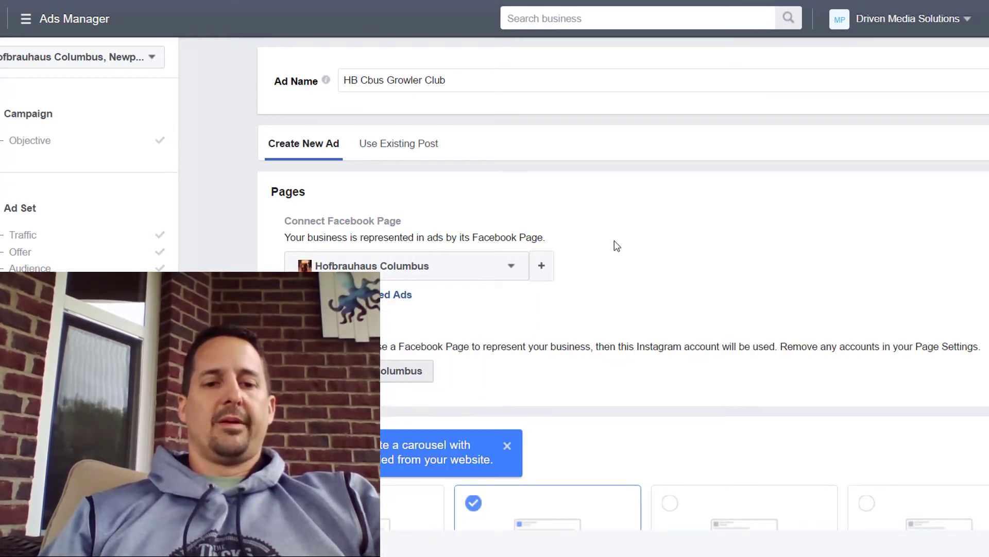
# - Dismiss the carousel tip above the ad formats and keep the Single Image format
pyautogui.scroll(-6, 617, 246)
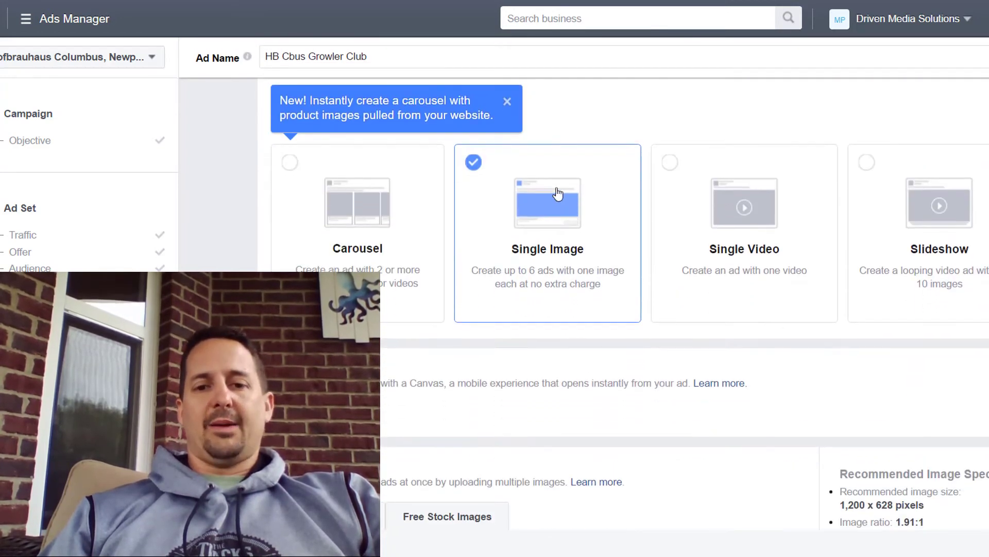
pyautogui.click(507, 102)
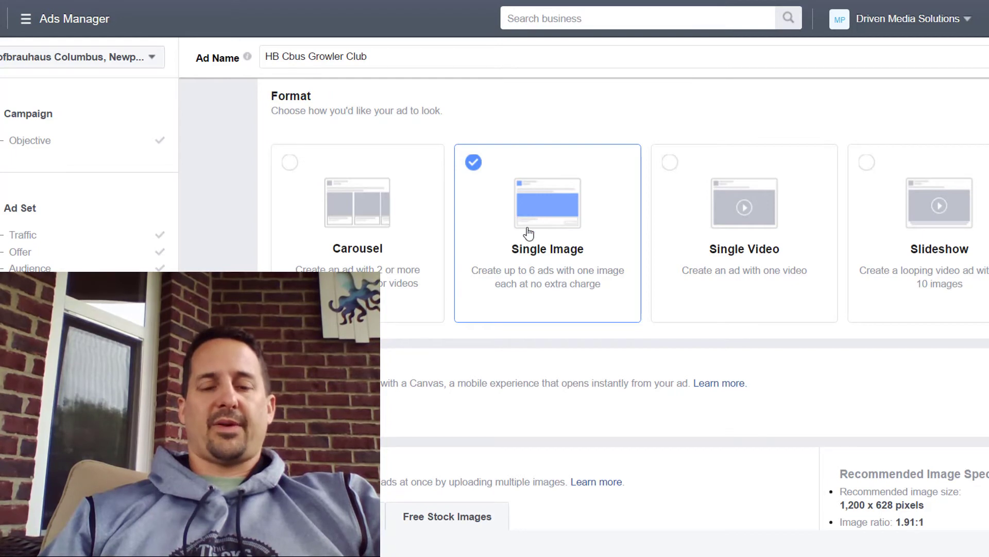
pyautogui.scroll(1, 532, 294)
pyautogui.scroll(-3, 536, 297)
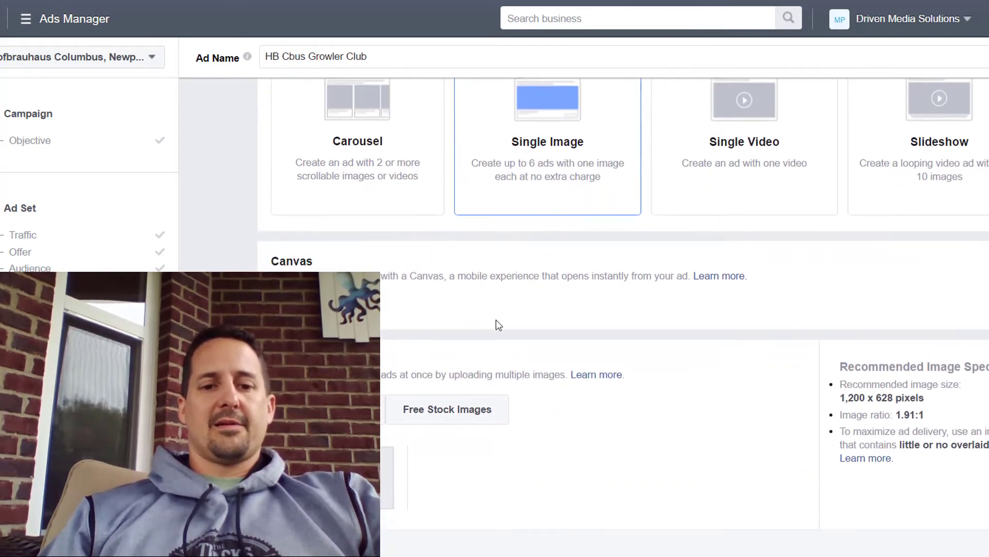
# - Upload an image for the ad from the Downloads folder
pyautogui.scroll(-3, 426, 375)
pyautogui.click(363, 289)
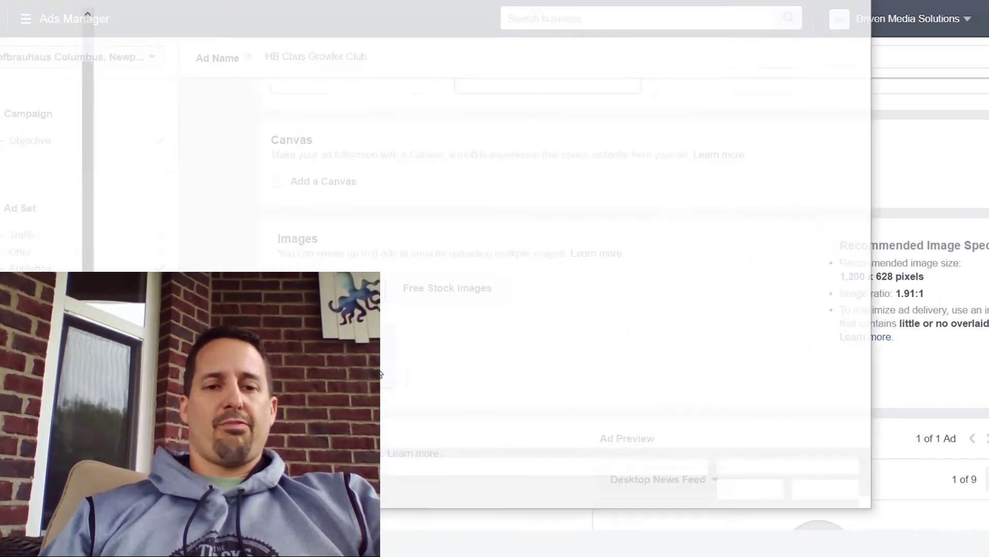
pyautogui.scroll(4, 54, 85)
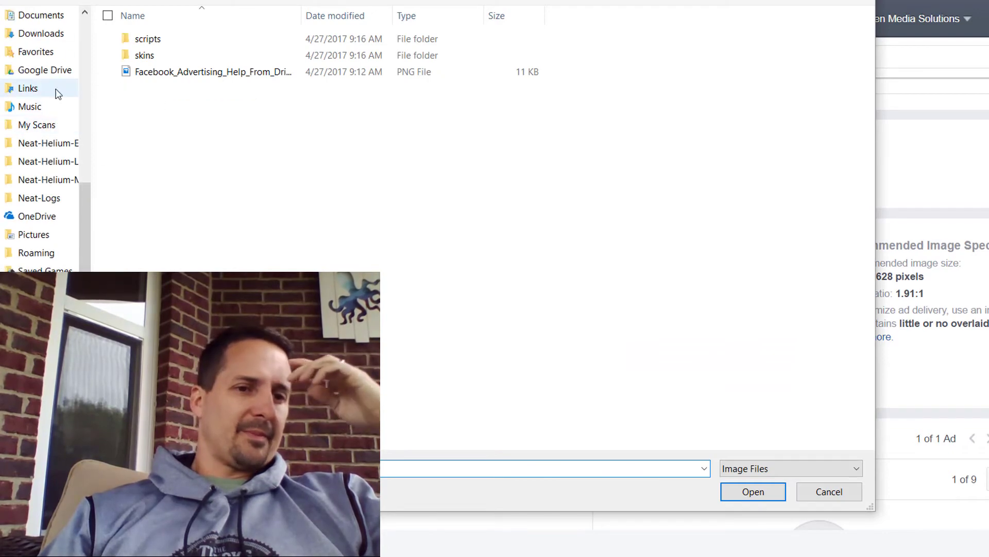
pyautogui.click(42, 124)
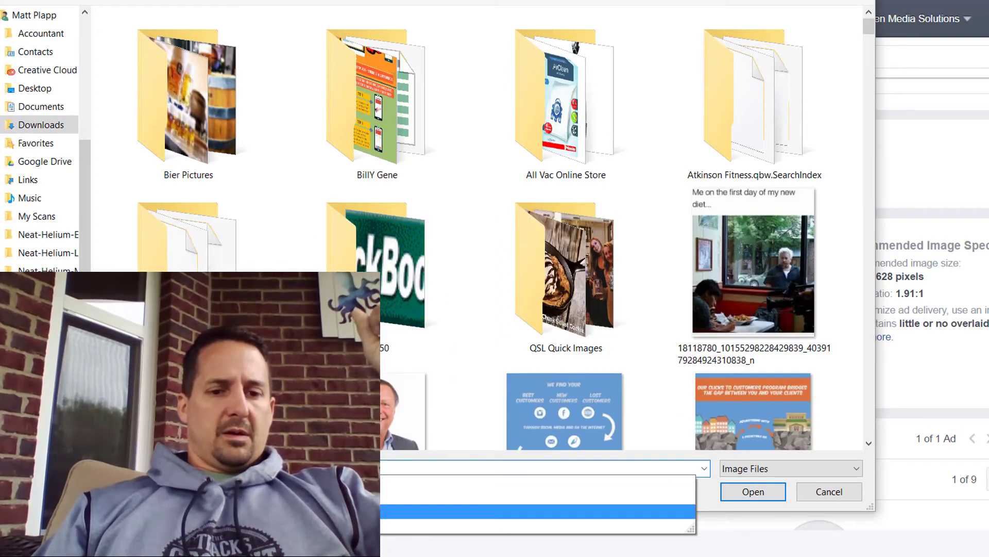
pyautogui.click(616, 534)
pyautogui.click(752, 491)
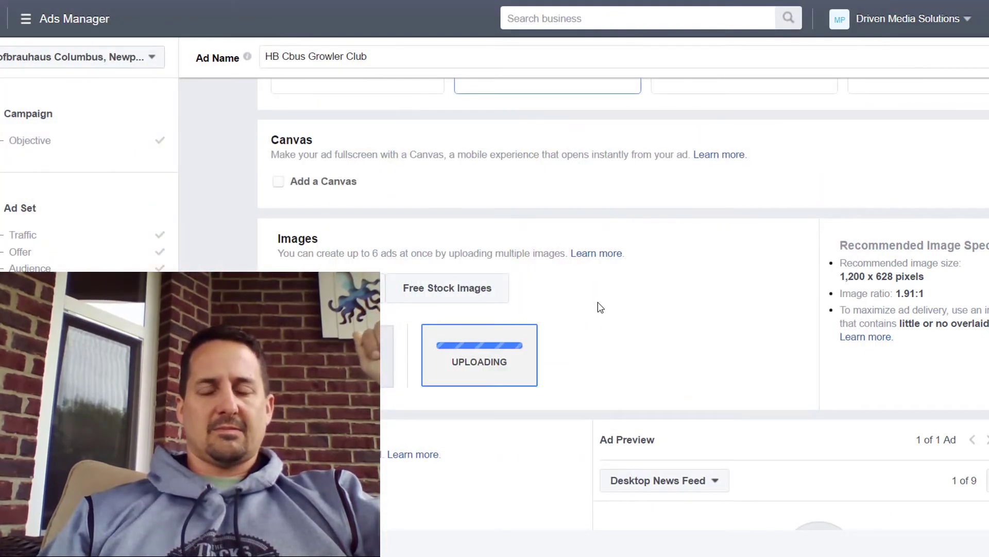
# - Check the uploaded image in the ad preview, open its crop settings, and view the Instagram crop
pyautogui.scroll(-2, 600, 308)
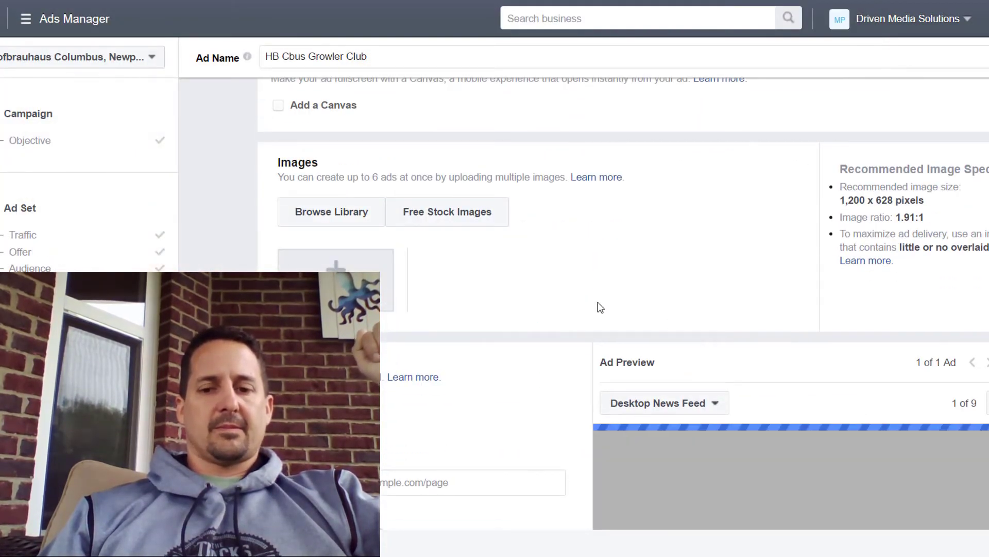
pyautogui.scroll(-3, 652, 314)
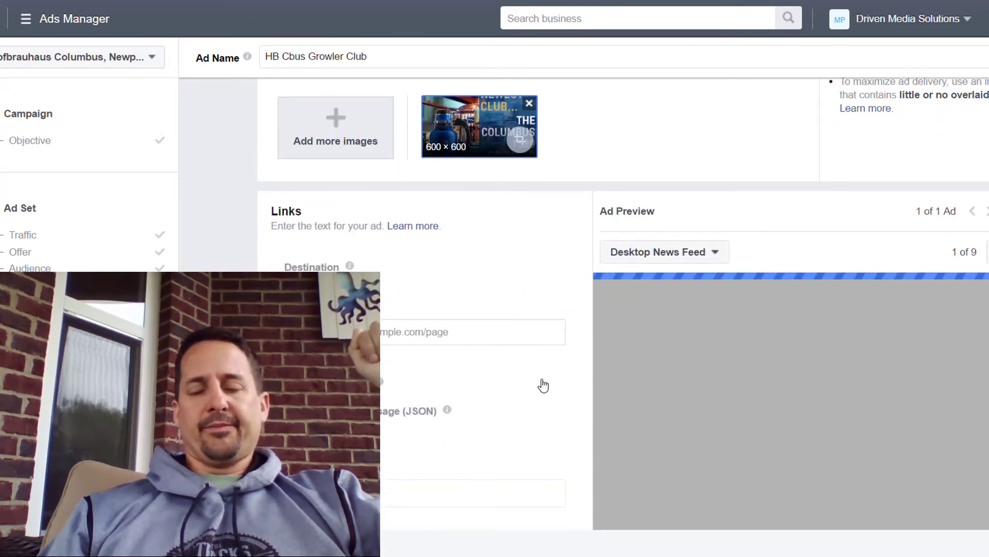
pyautogui.scroll(-3, 746, 389)
pyautogui.scroll(-1, 744, 384)
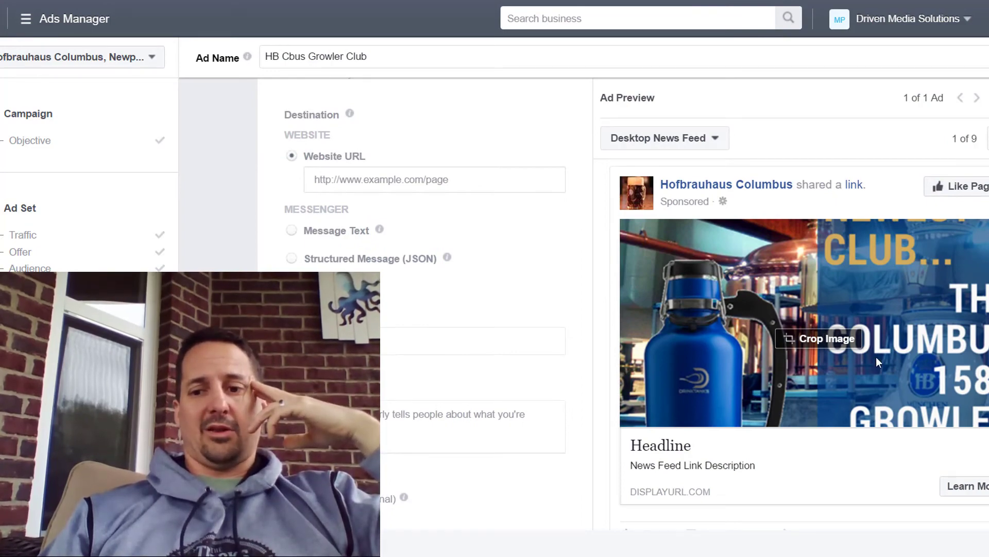
pyautogui.scroll(5, 876, 356)
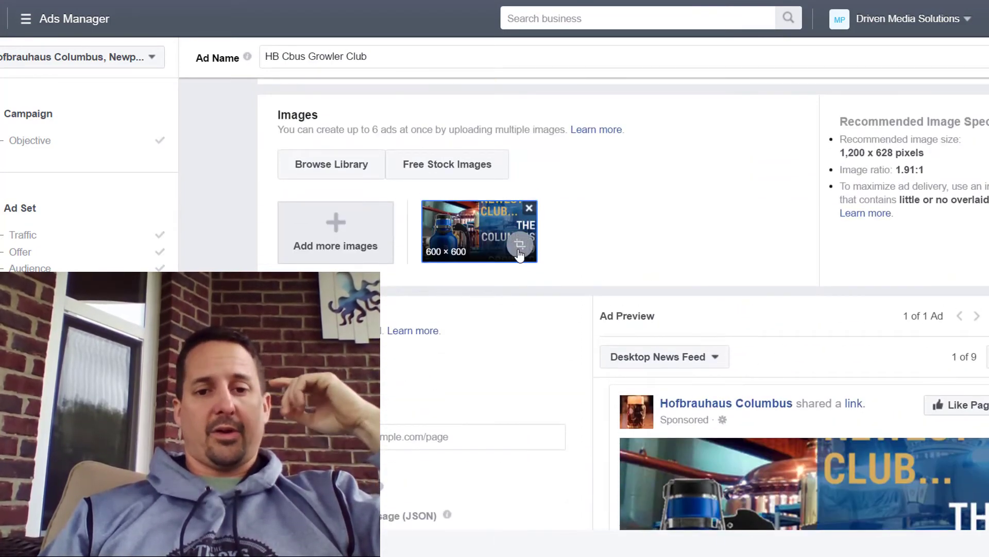
pyautogui.click(519, 252)
pyautogui.moveTo(551, 267); pyautogui.dragTo(550, 290)
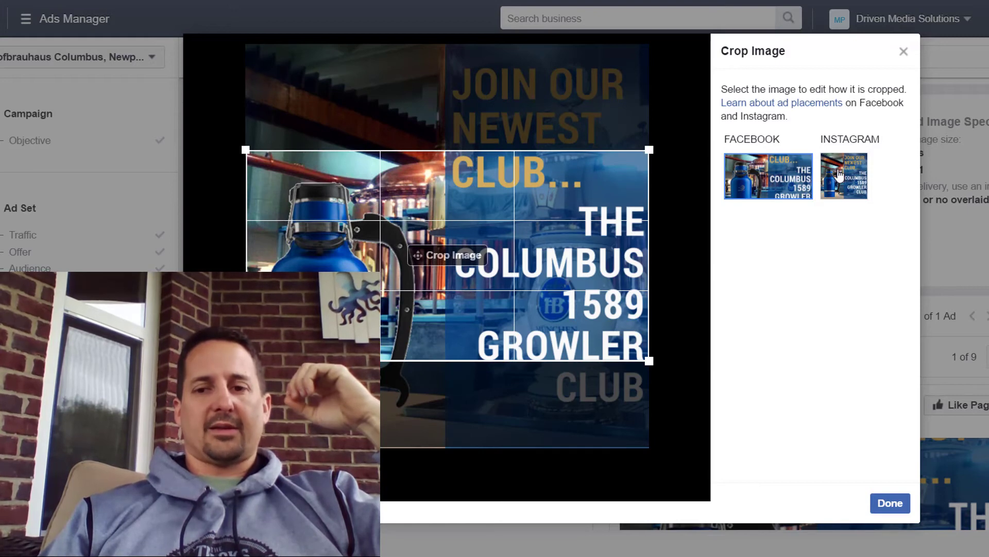
pyautogui.click(840, 175)
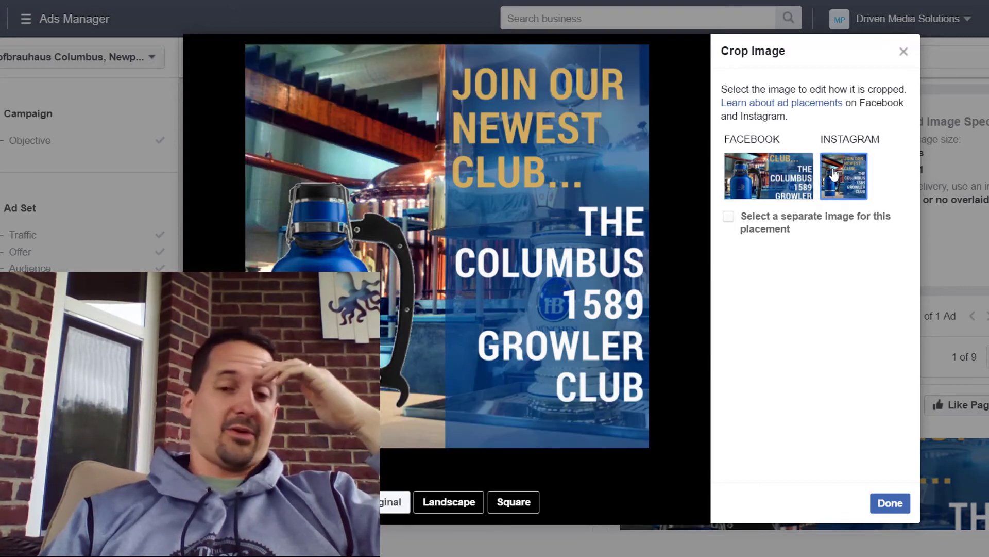
# - Move the image's Facebook crop area down to frame the full "The Columbus 1589 Growler Club" text, and apply it
pyautogui.click(743, 190)
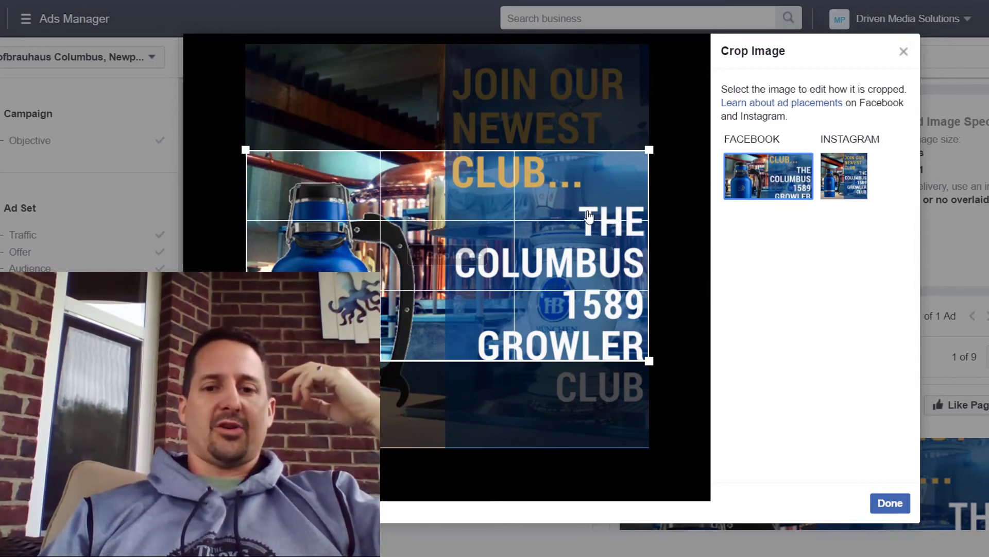
pyautogui.moveTo(589, 215); pyautogui.dragTo(591, 247)
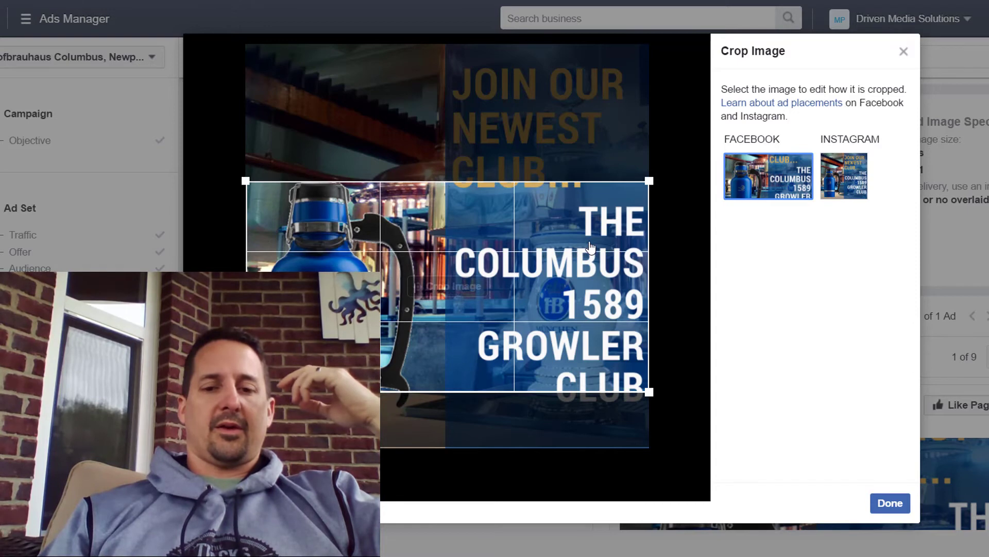
pyautogui.moveTo(622, 305); pyautogui.dragTo(608, 325)
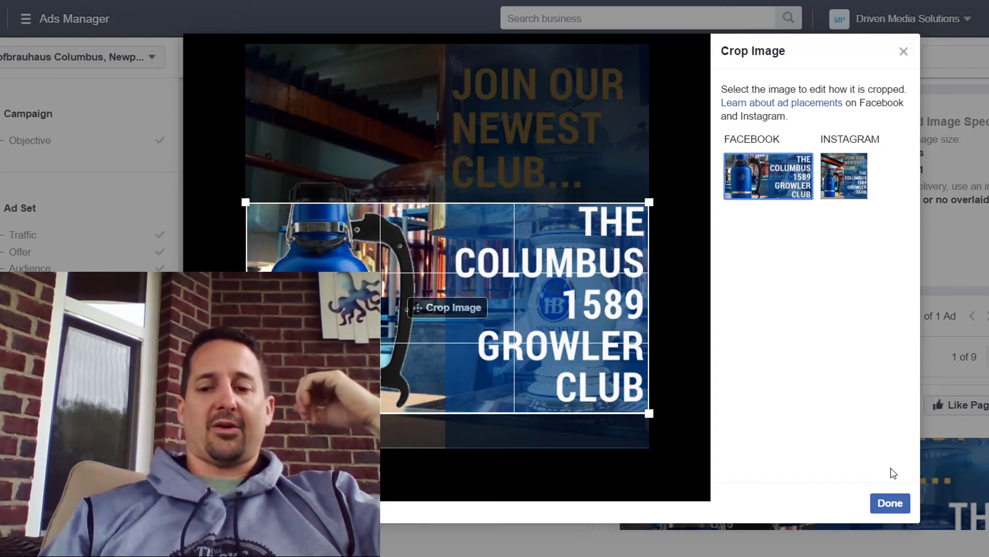
pyautogui.click(898, 507)
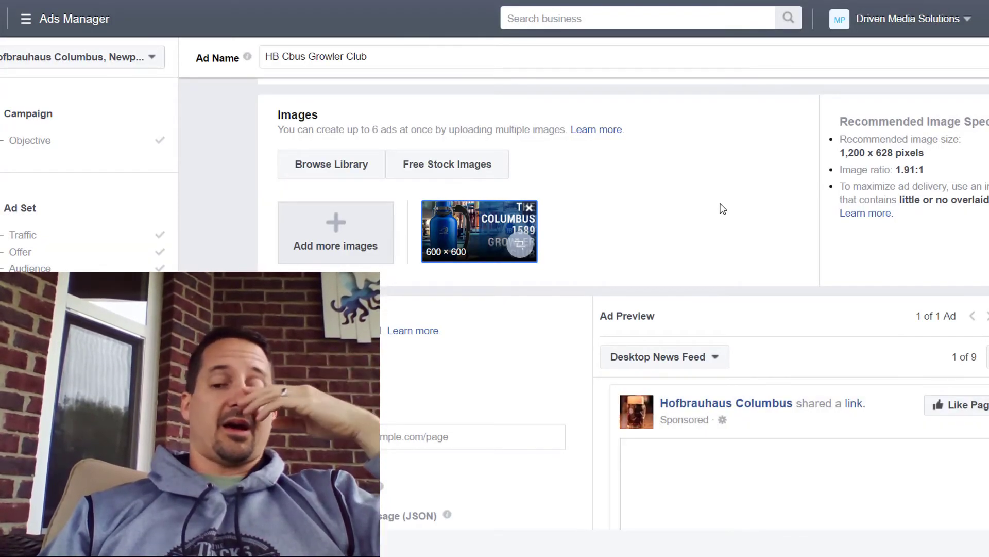
# - Copy the web address of the 1589 Growler Club page on the Hofbräuhaus Columbus site and return to the ad
pyautogui.scroll(-5, 722, 209)
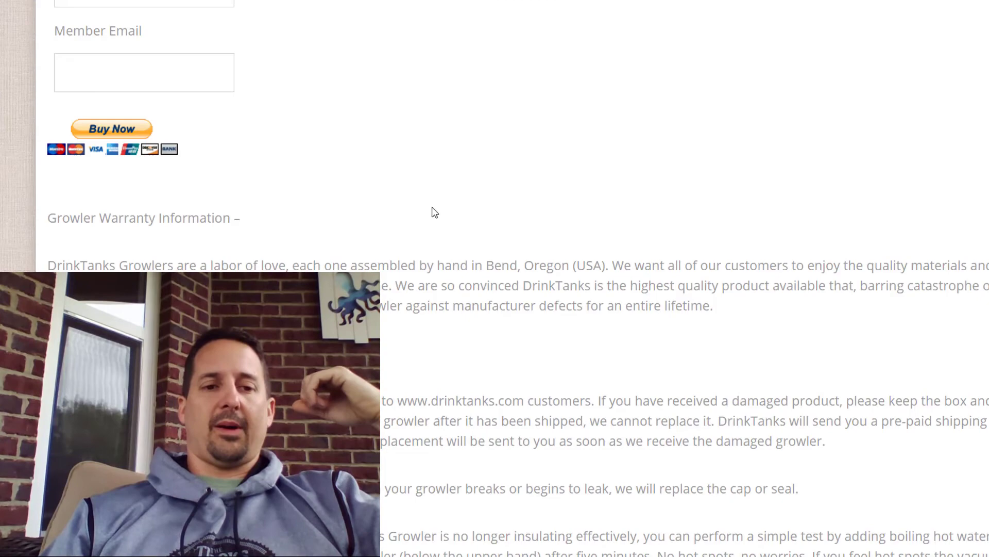
pyautogui.scroll(15, 418, 211)
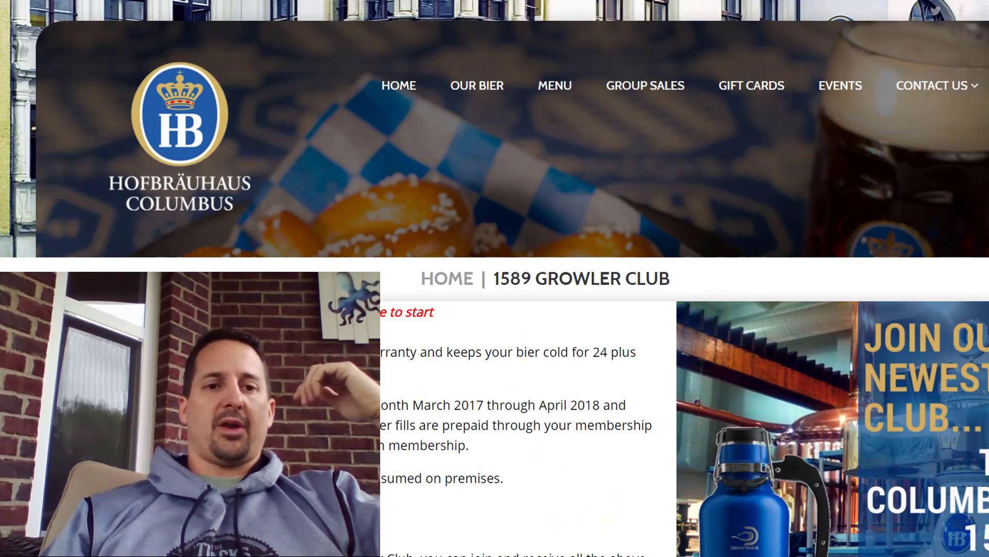
pyautogui.rightClick(219, 1)
pyautogui.click(243, 20)
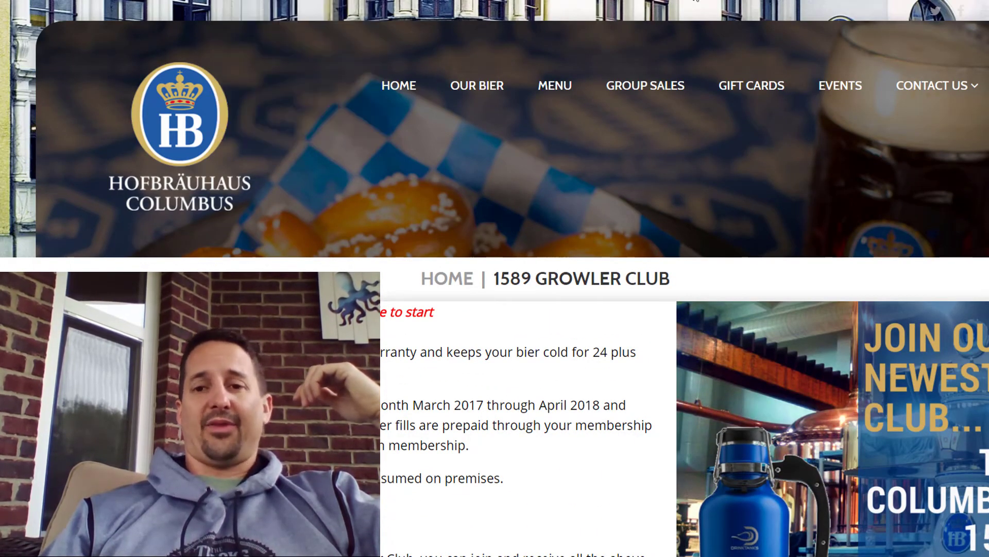
pyautogui.hotkey('ctrl', 'Tab')
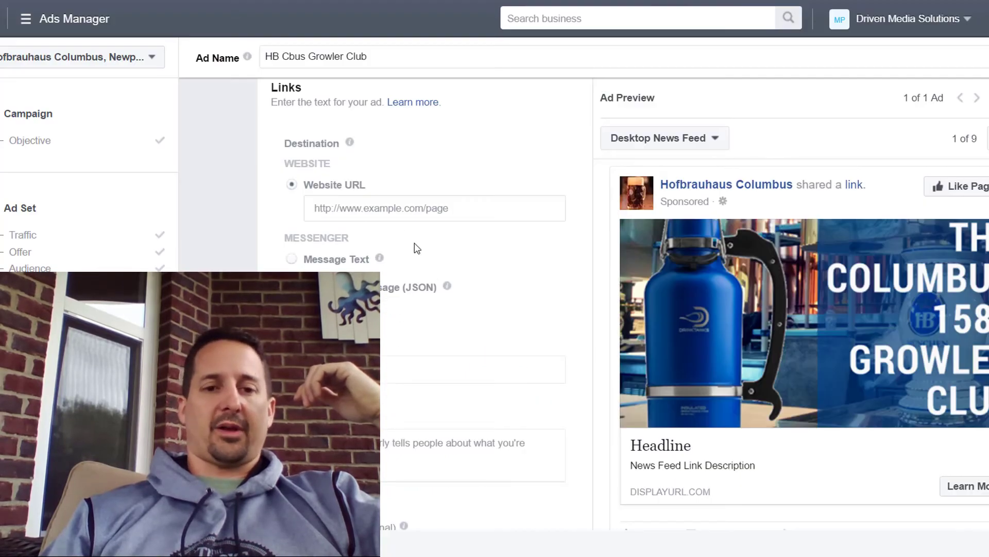
pyautogui.rightClick(362, 203)
pyautogui.click(341, 208)
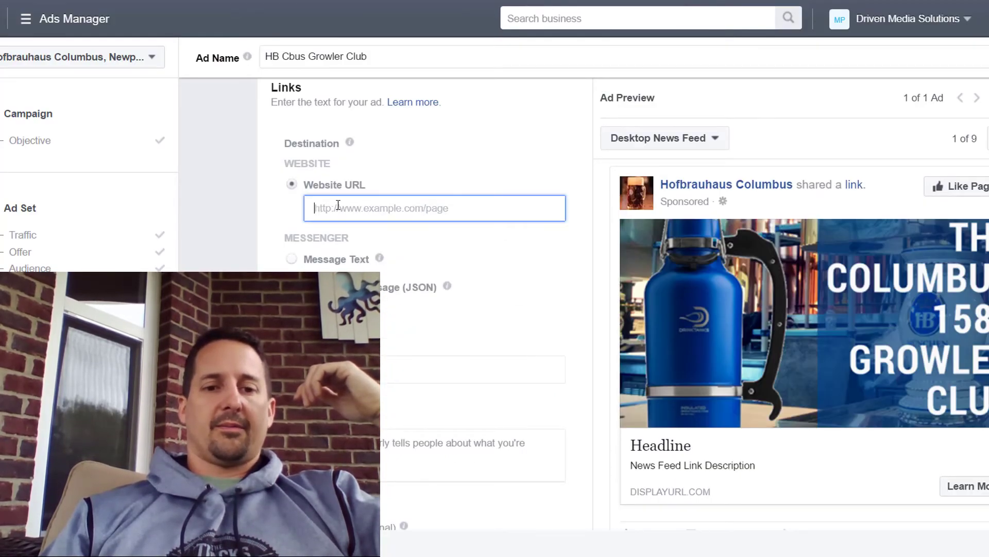
pyautogui.rightClick(309, 204)
pyautogui.click(355, 290)
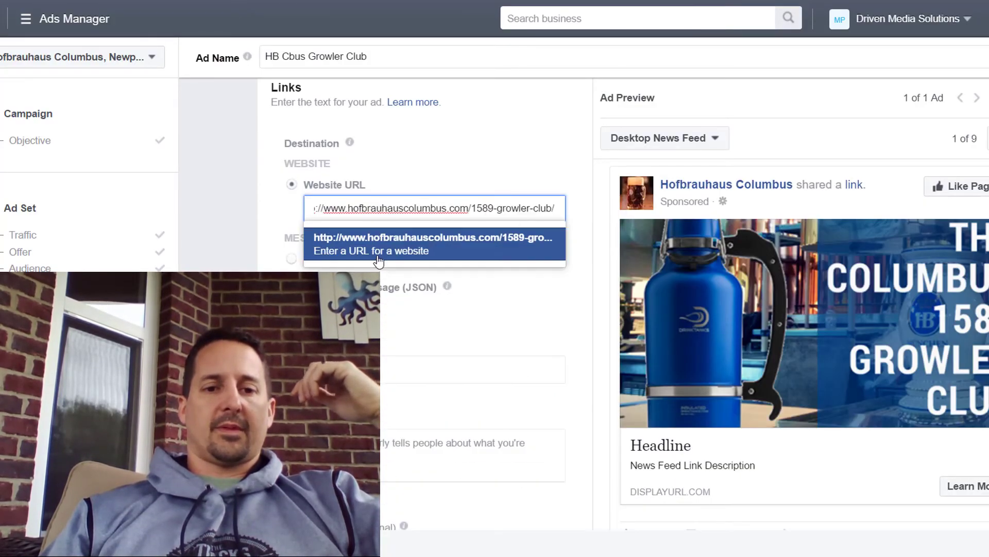
pyautogui.click(384, 249)
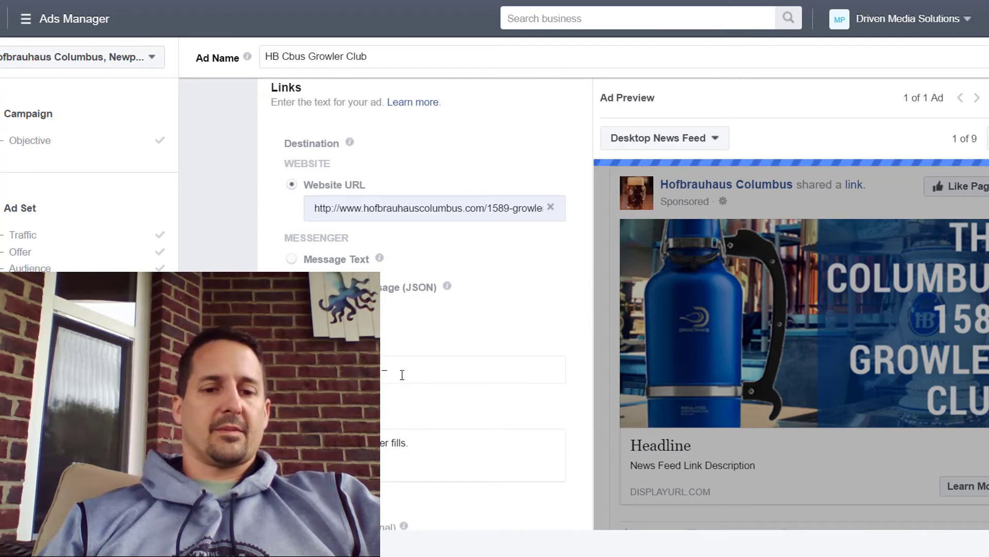
# - Set the ad's call to action to Sign Up
pyautogui.scroll(-5, 415, 226)
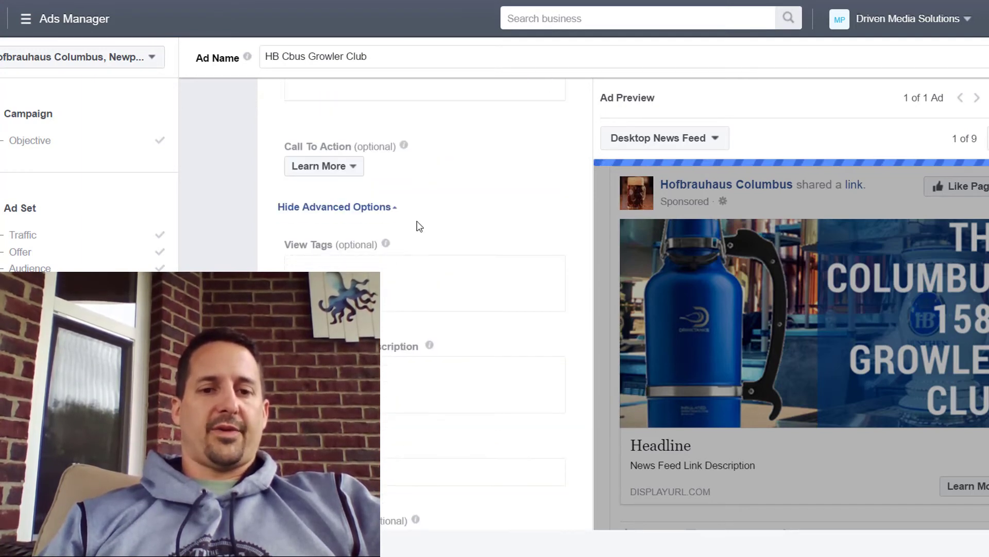
pyautogui.click(338, 178)
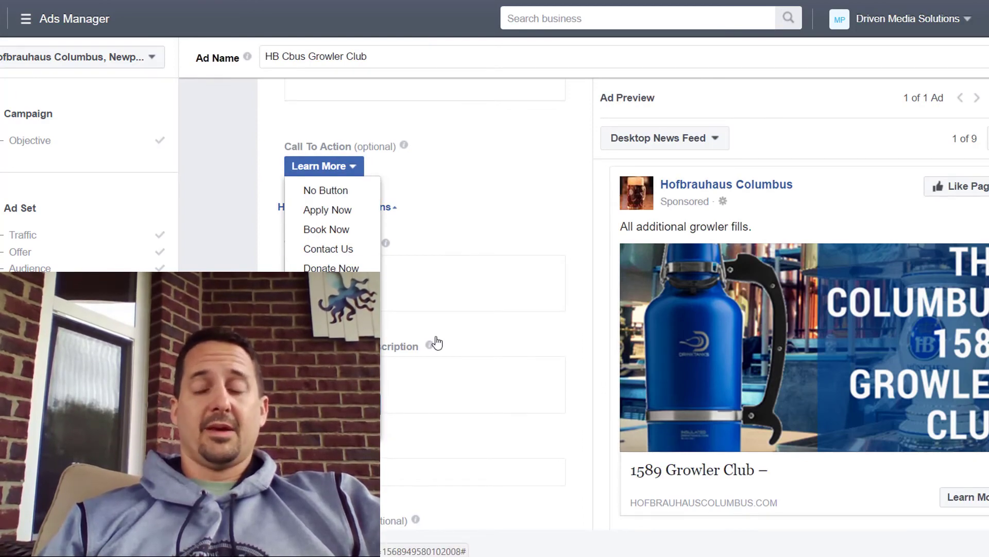
pyautogui.click(330, 346)
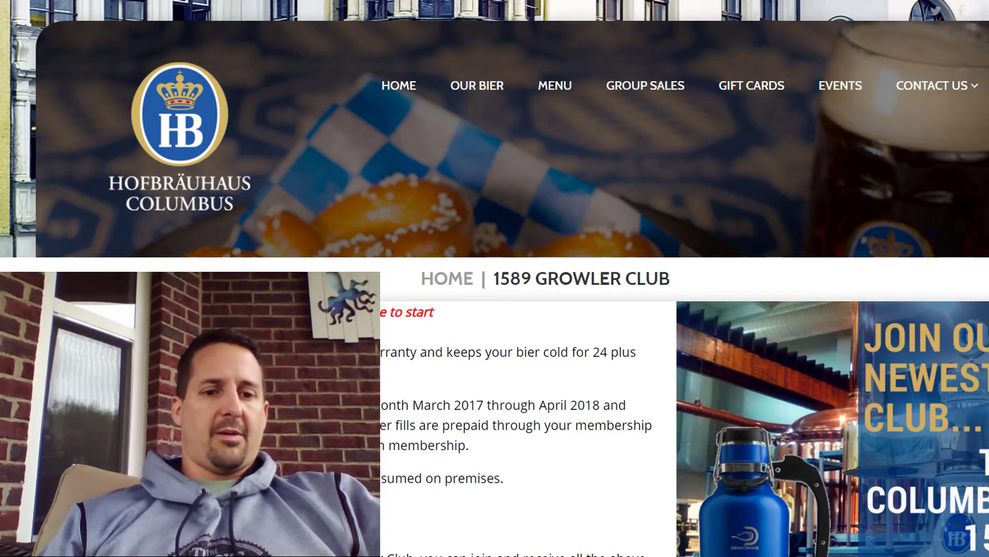
pyautogui.rightClick(369, 309)
pyautogui.press('Escape')
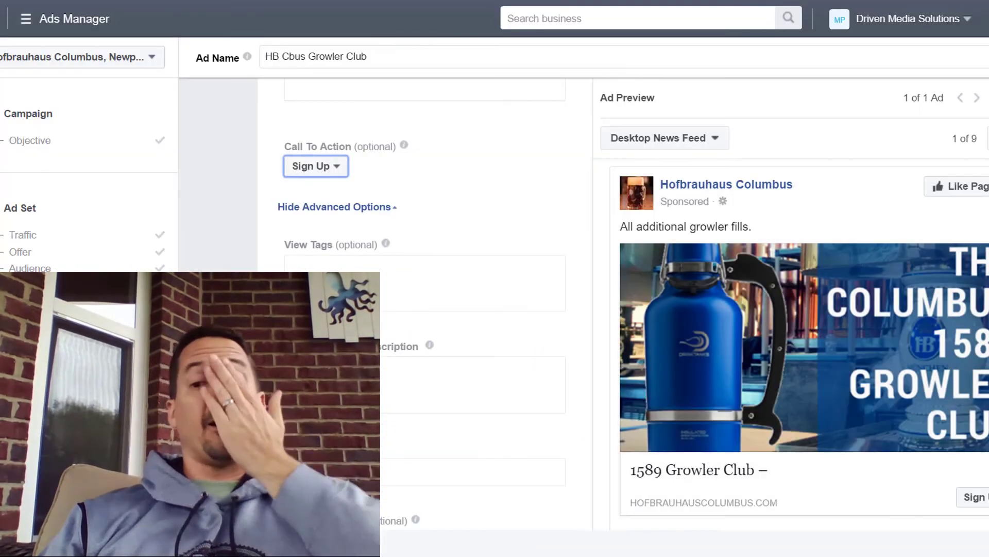
# - Change the ad headline to "Join Our 1589 Growler Club Today", removing the trailing dash
pyautogui.scroll(5, 499, 203)
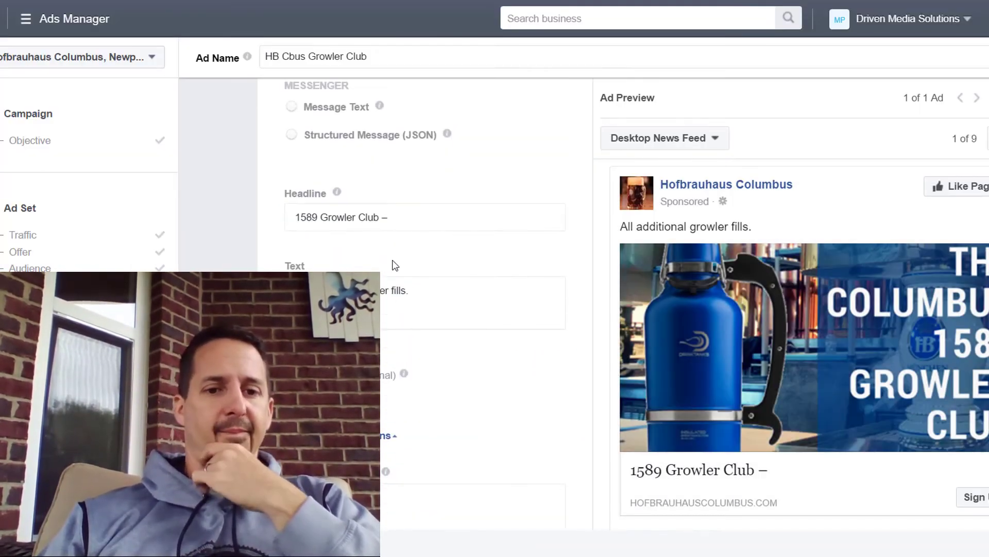
pyautogui.click(357, 217)
pyautogui.tripleClick(358, 217)
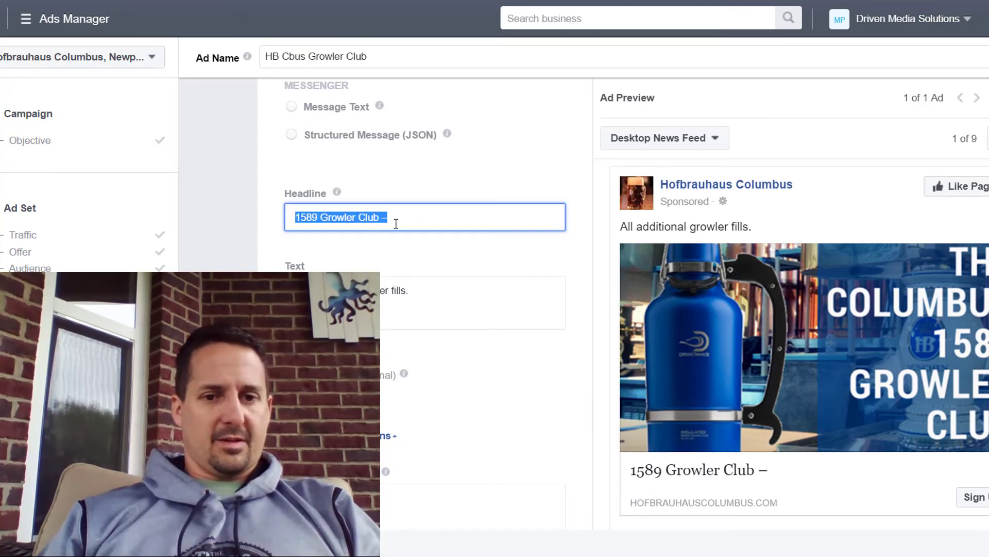
pyautogui.click(380, 217)
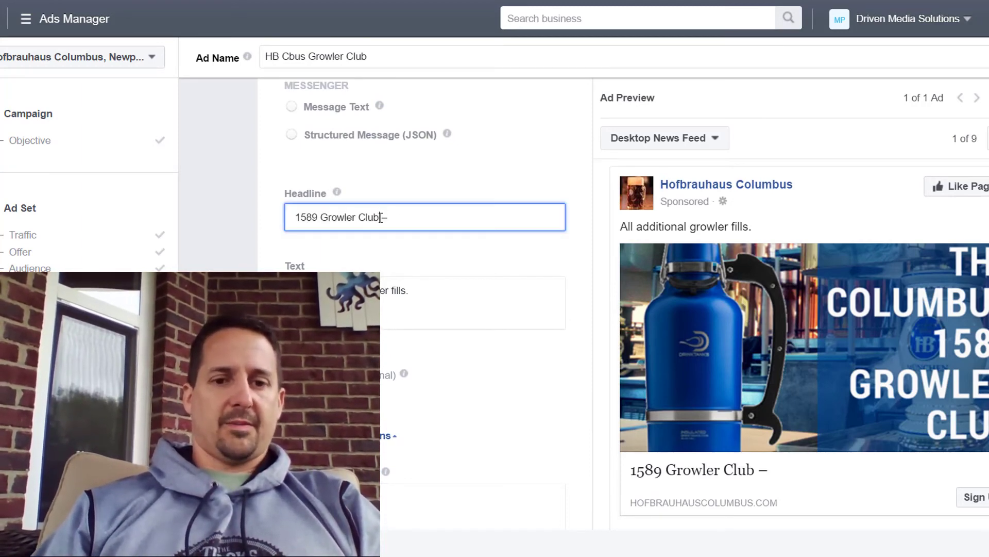
pyautogui.press('Delete')
pyautogui.press('Delete')
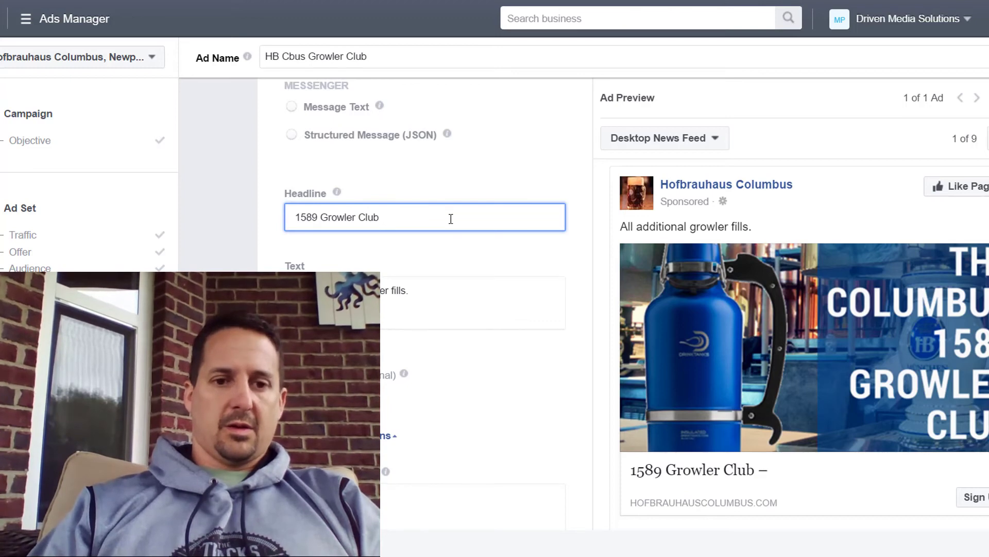
pyautogui.press('Home')
pyautogui.write('Join ')
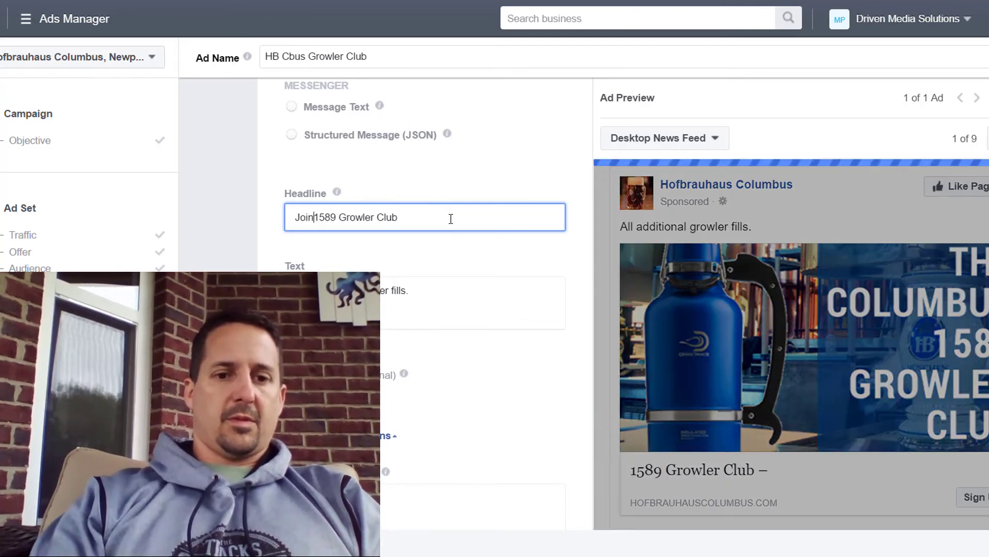
pyautogui.write('Our')
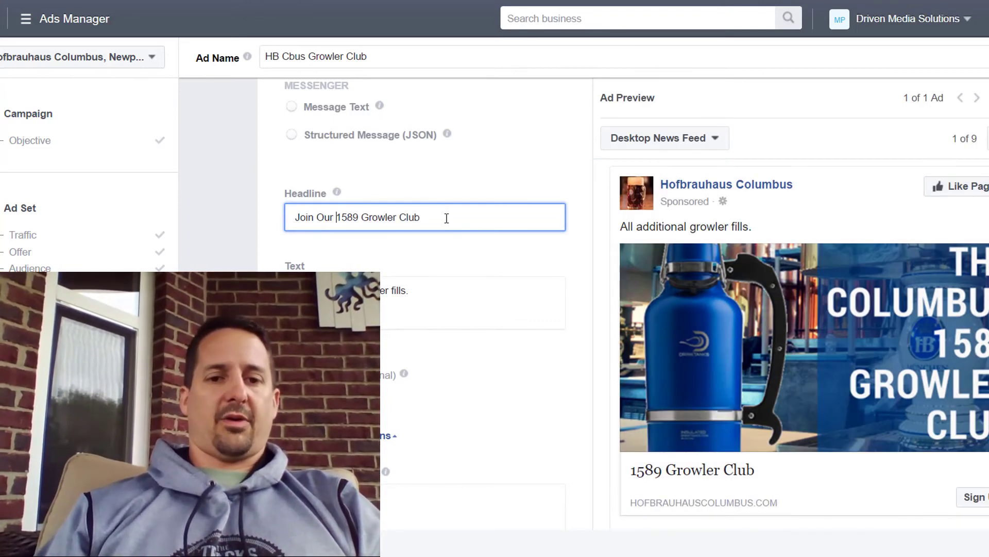
pyautogui.click(432, 218)
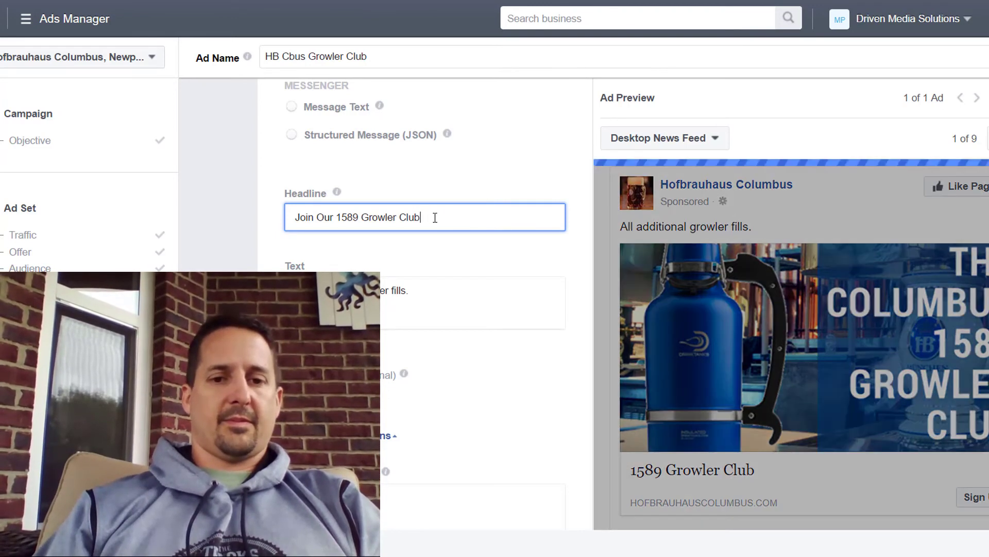
pyautogui.write('Today')
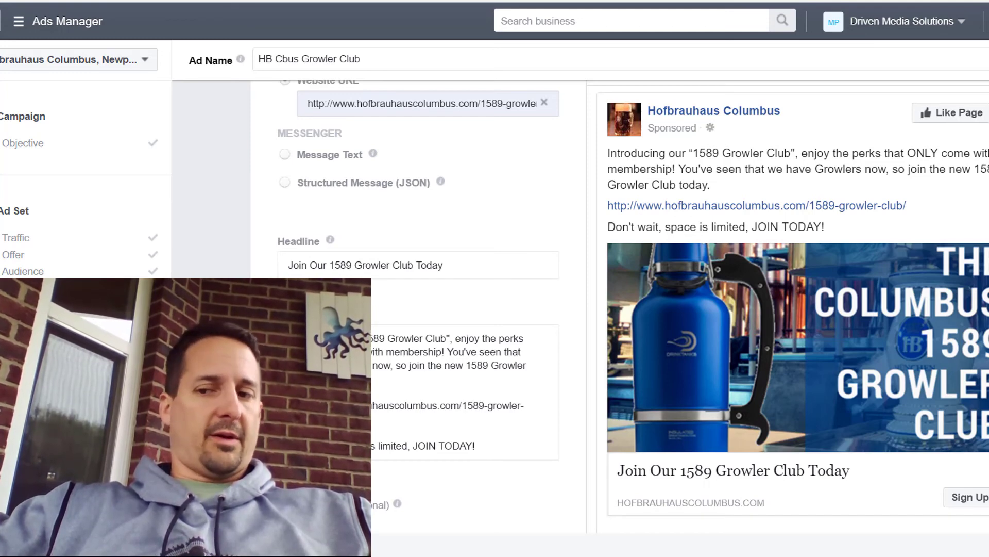
# - Review the ad text against the preview, highlighting the introduction, the growler club link and the closing JOIN TODAY line
pyautogui.scroll(-1, 418, 312)
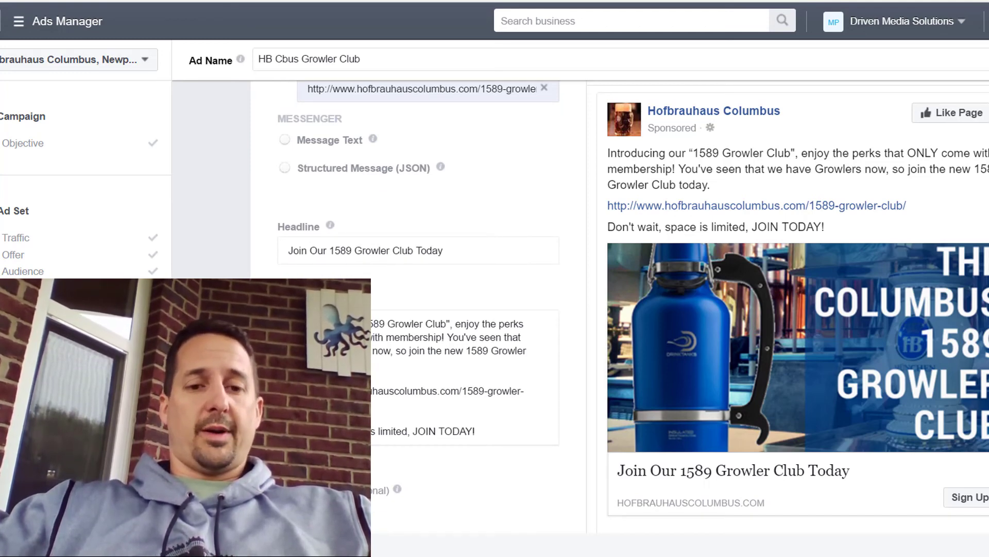
pyautogui.scroll(-1, 418, 312)
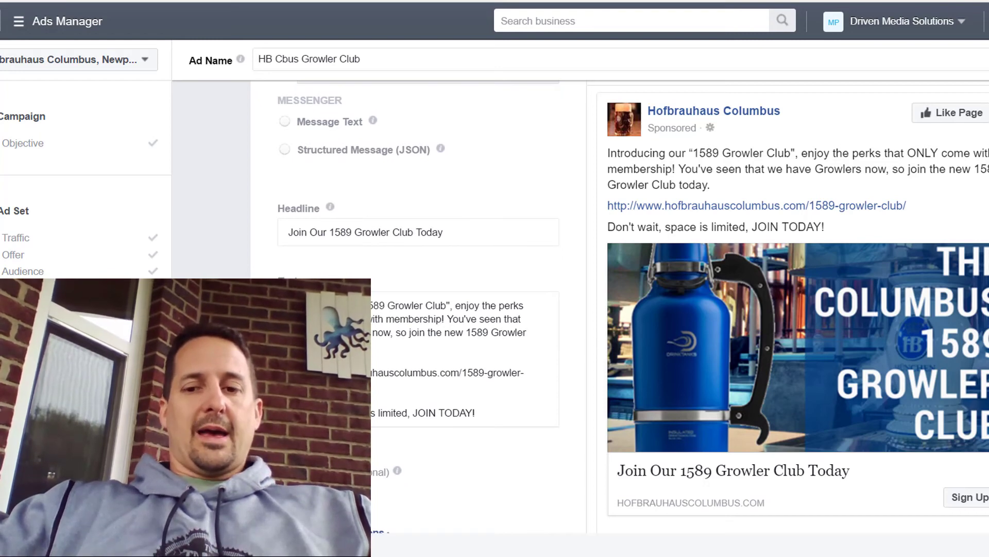
pyautogui.scroll(-1, 418, 312)
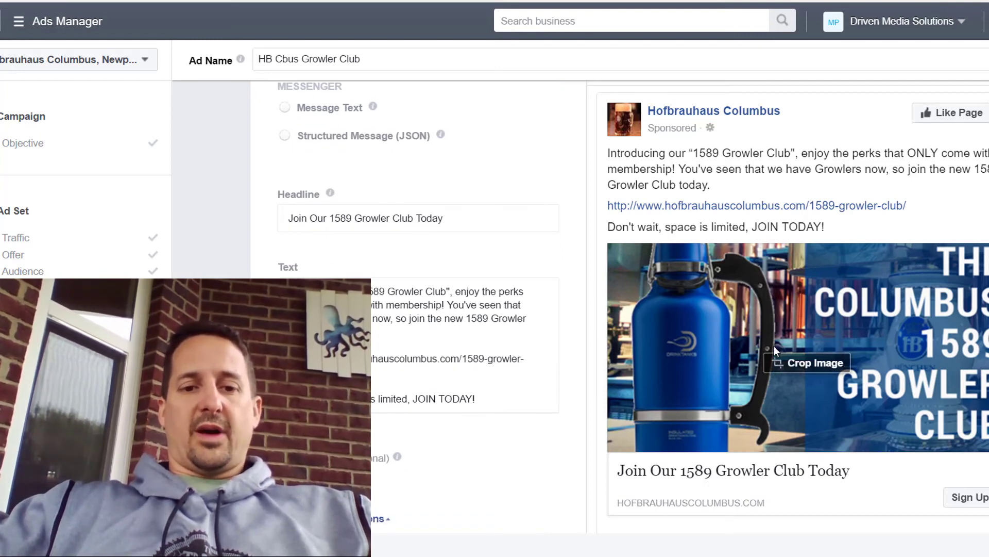
pyautogui.moveTo(530, 318); pyautogui.dragTo(289, 291)
pyautogui.click(289, 358)
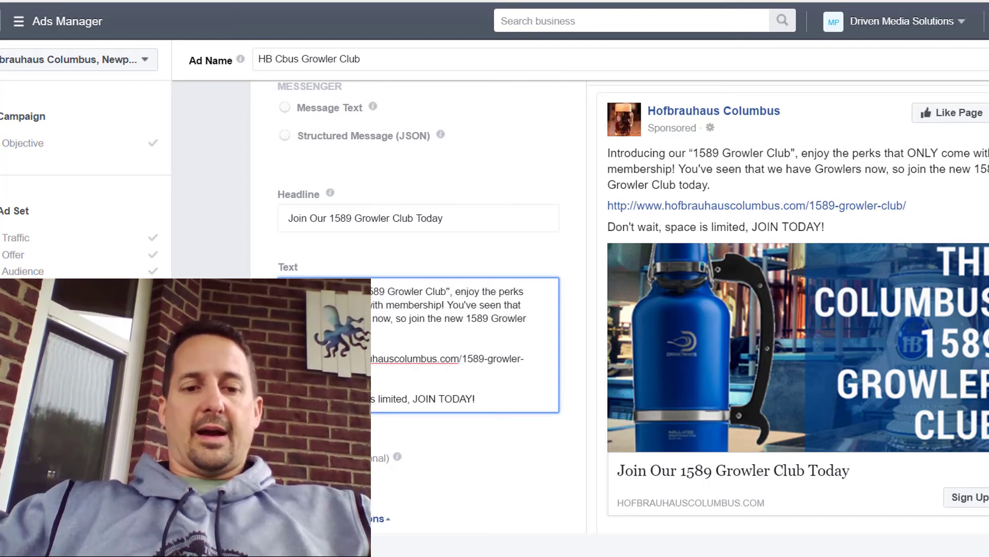
pyautogui.hotkey('shift', 'End')
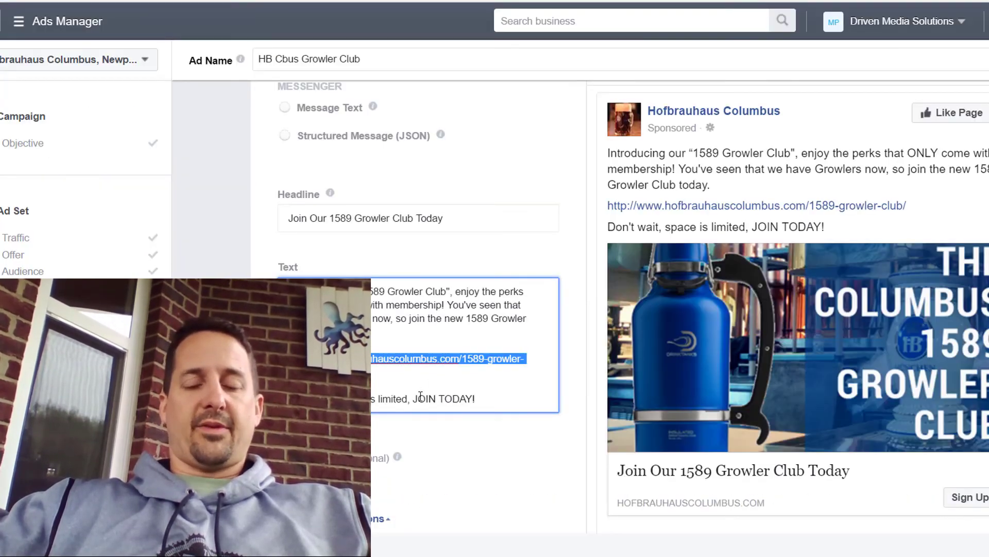
pyautogui.doubleClick(426, 398)
pyautogui.click(454, 465)
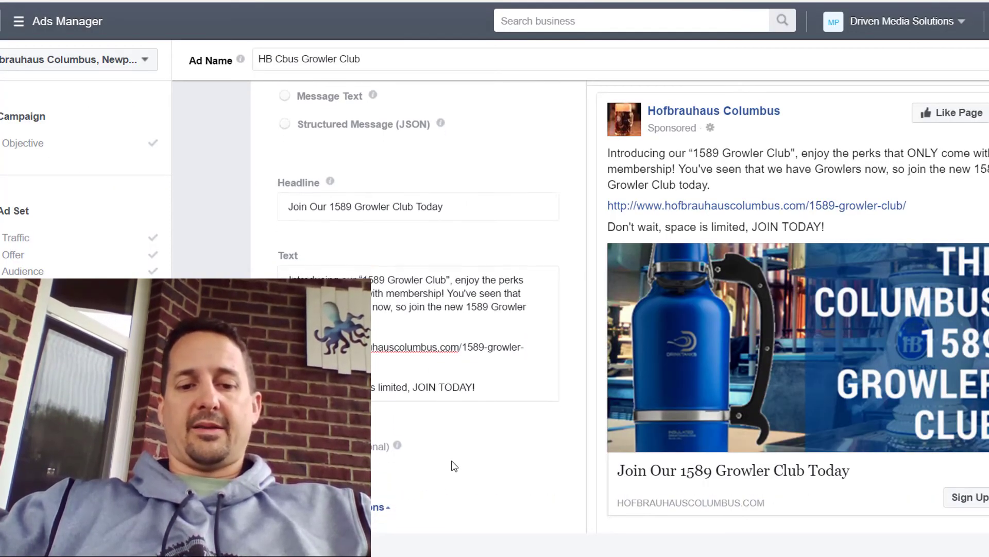
# - Place the order for the HB Cbus Growler Club ad, keeping the current image despite the amount of text in it
pyautogui.scroll(-5, 453, 466)
pyautogui.scroll(-5, 454, 465)
pyautogui.scroll(-3, 453, 465)
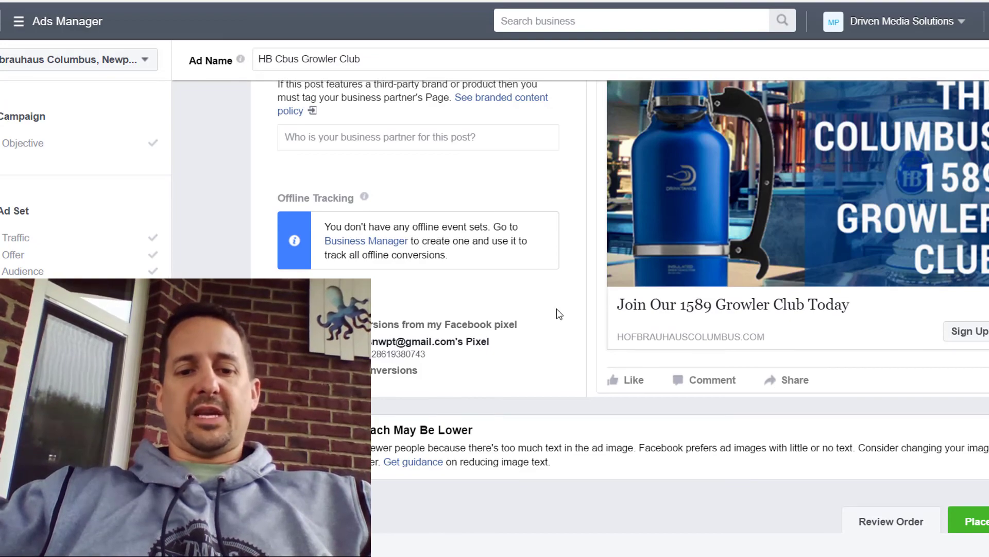
pyautogui.scroll(3, 741, 344)
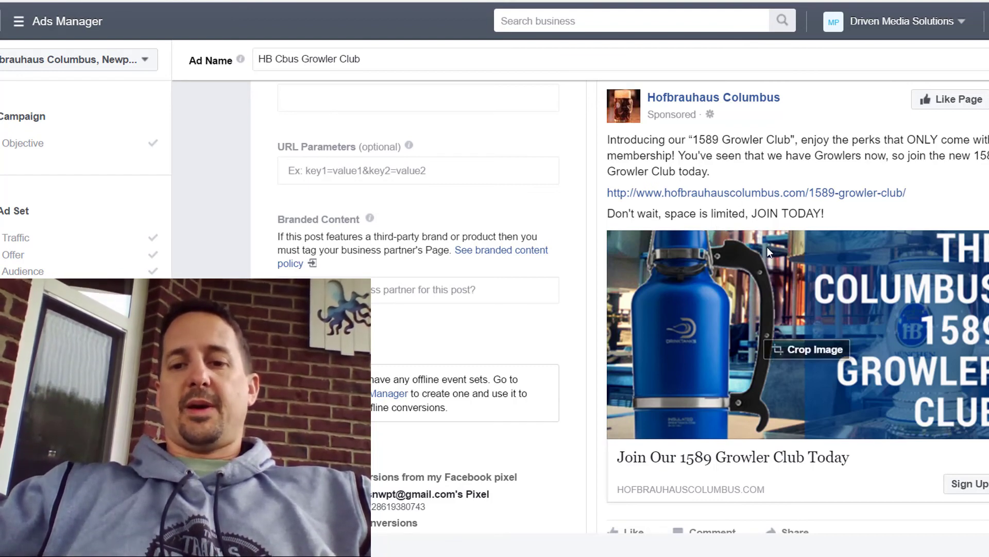
pyautogui.scroll(-1, 794, 260)
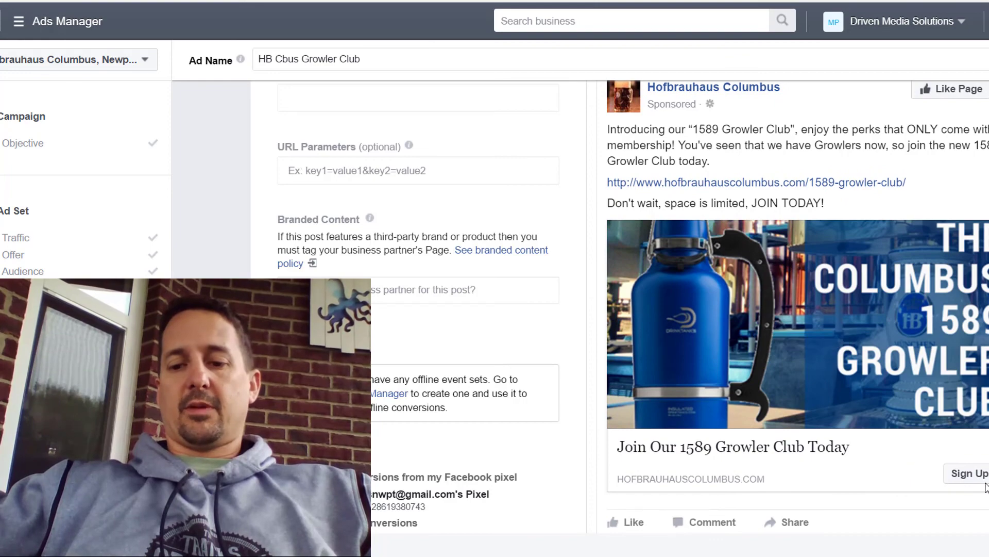
pyautogui.scroll(-5, 633, 307)
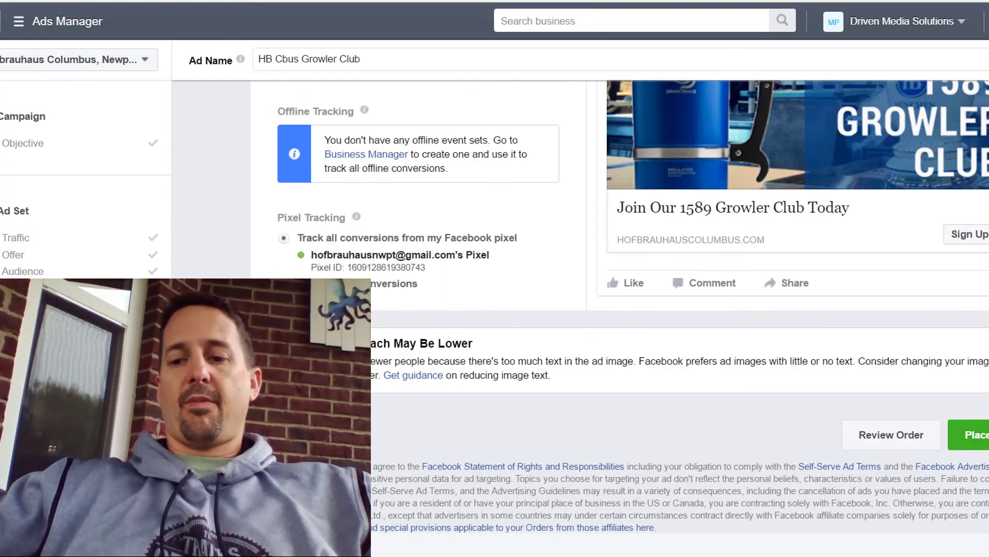
pyautogui.click(969, 434)
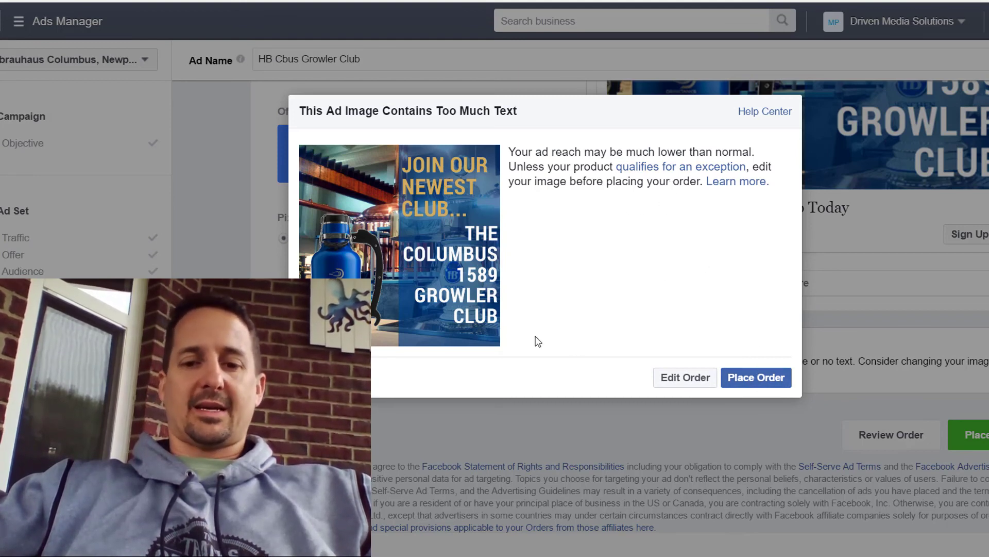
pyautogui.click(763, 384)
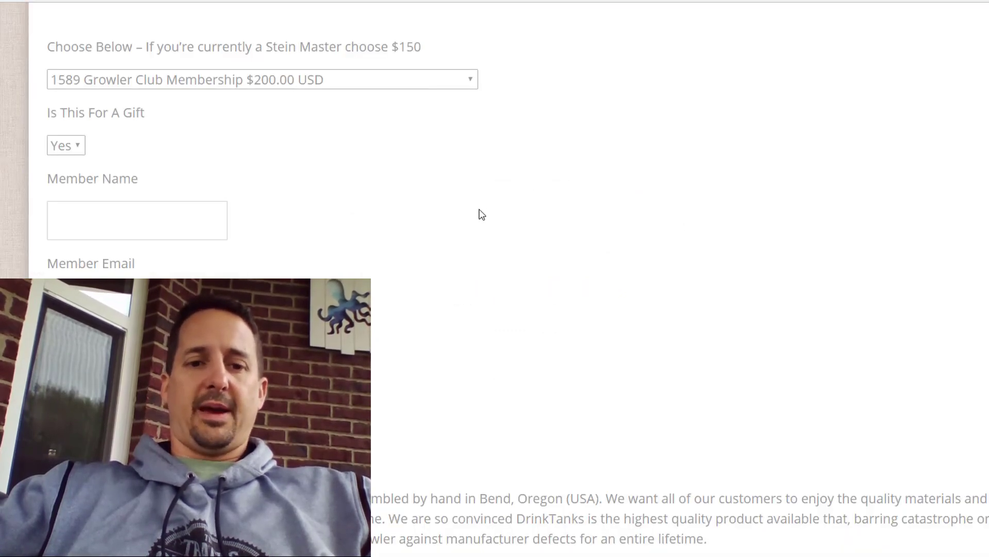
# - Switch to the Hofbrauhaus Columbus website and examine the 1589 Growler Club landing page's membership details and header
pyautogui.scroll(15, 480, 214)
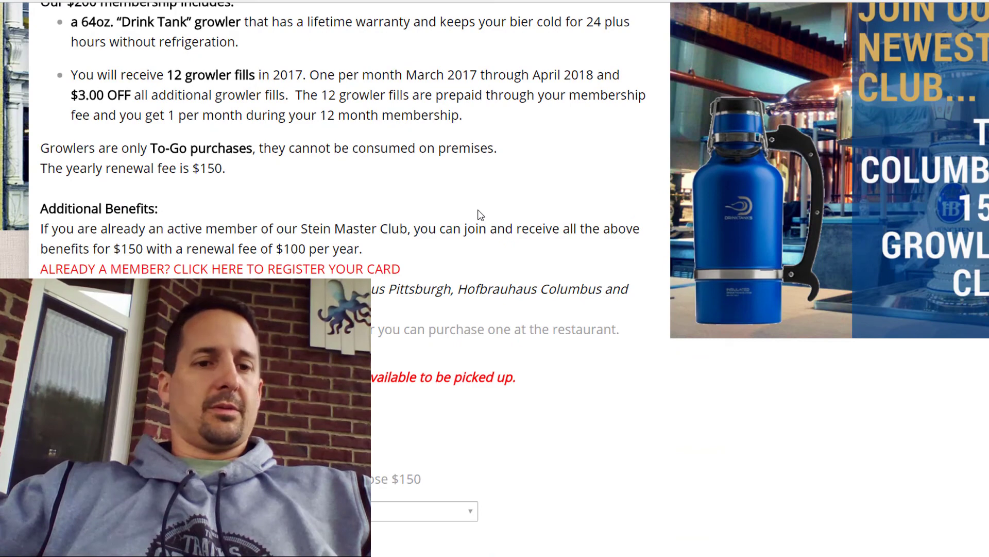
pyautogui.scroll(7, 478, 209)
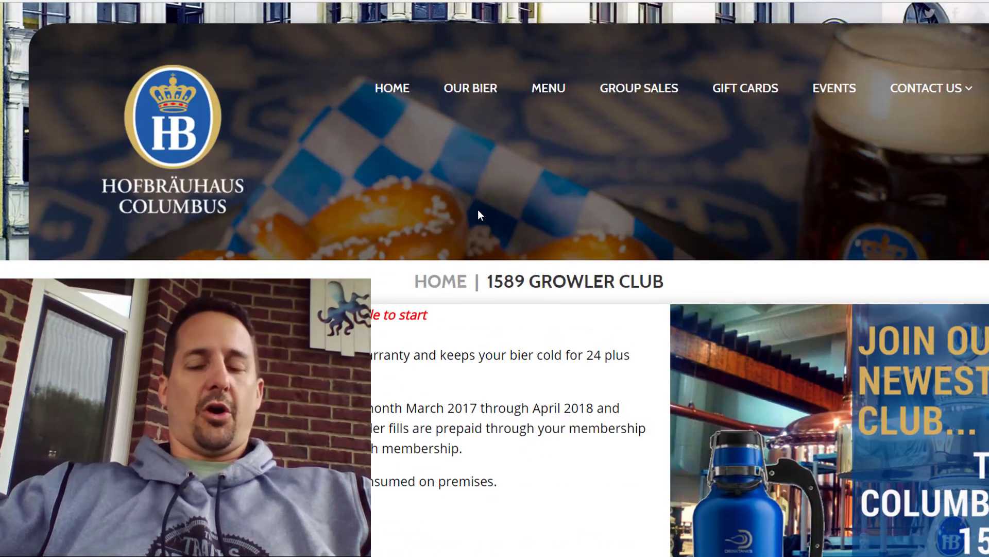
pyautogui.scroll(-7, 478, 214)
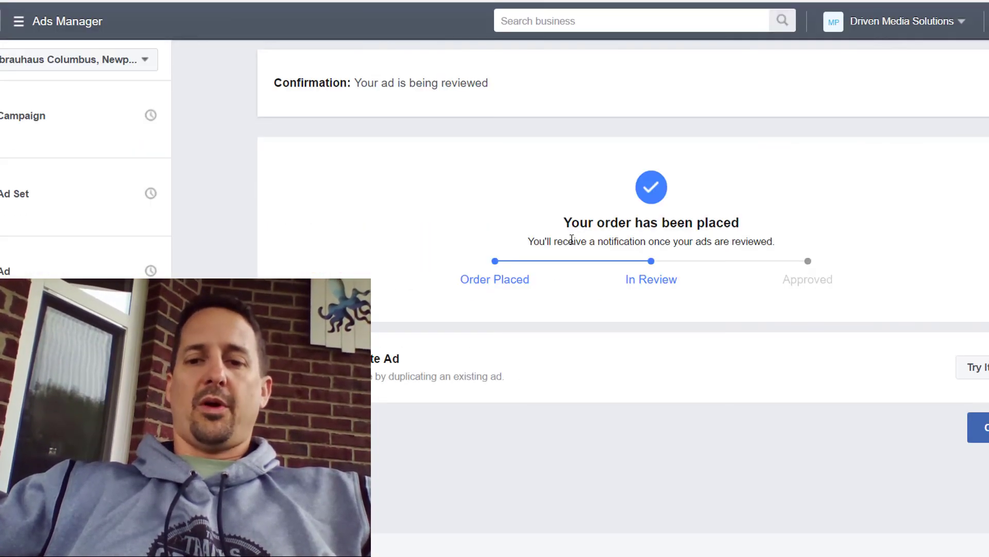
# - Return to Ads Manager and continue from the order confirmation to the campaign's ads list
pyautogui.click(980, 428)
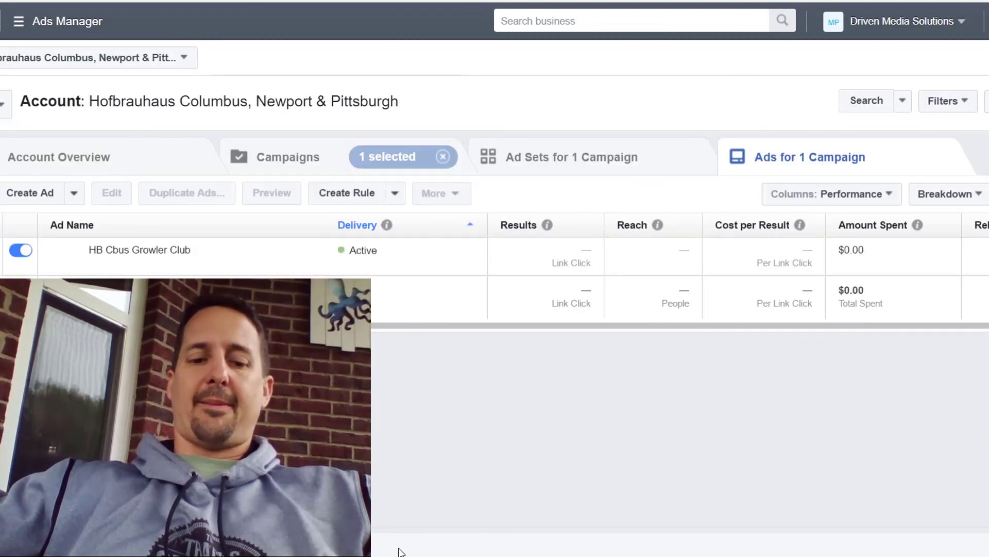